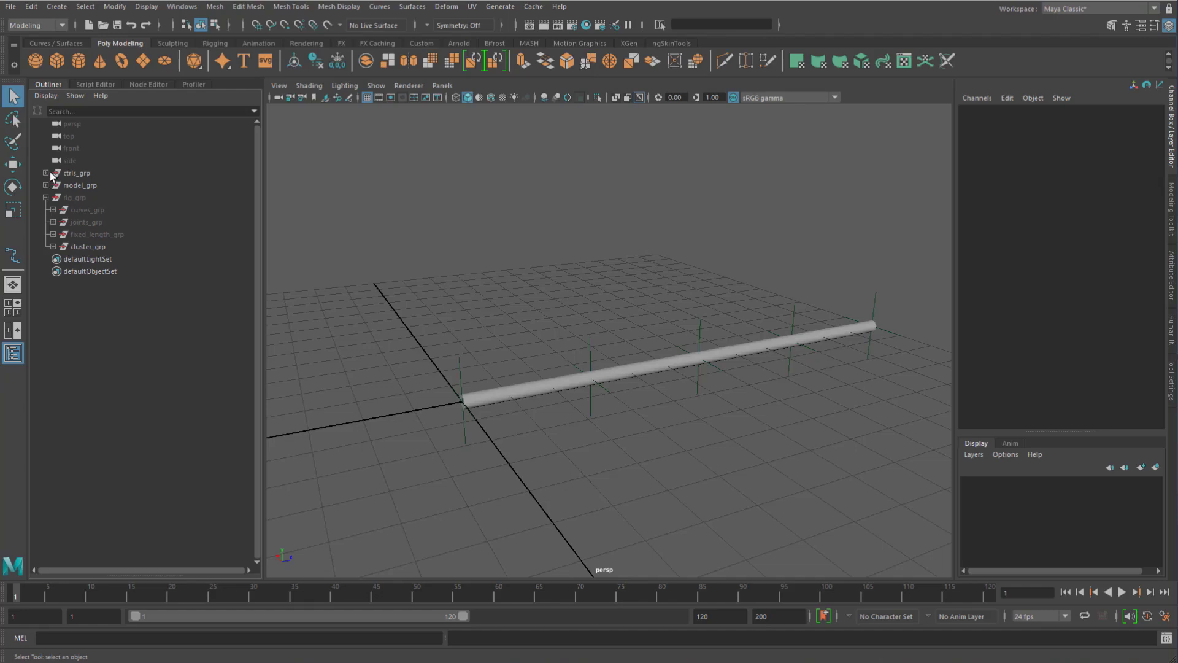
Step: Expand ctrls_grp and curves_grp, make primary_crv visible, and delete primary_fixed_length_crv
click(49, 173)
click(92, 186)
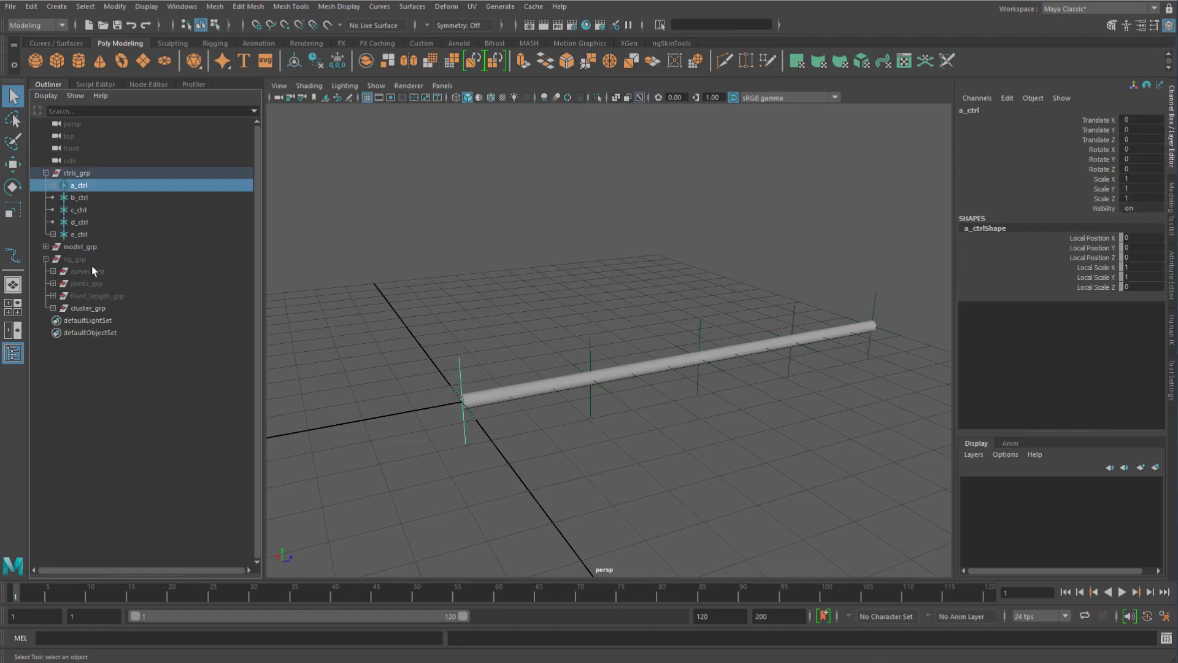
click(53, 270)
click(120, 283)
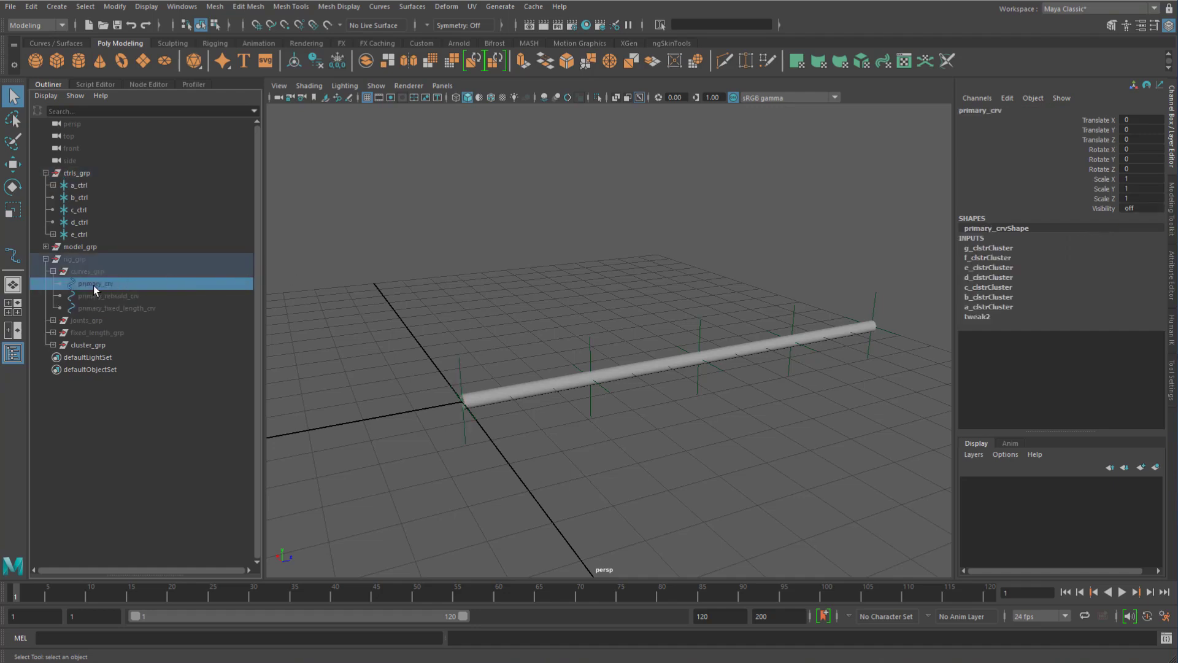
click(152, 307)
key(Delete)
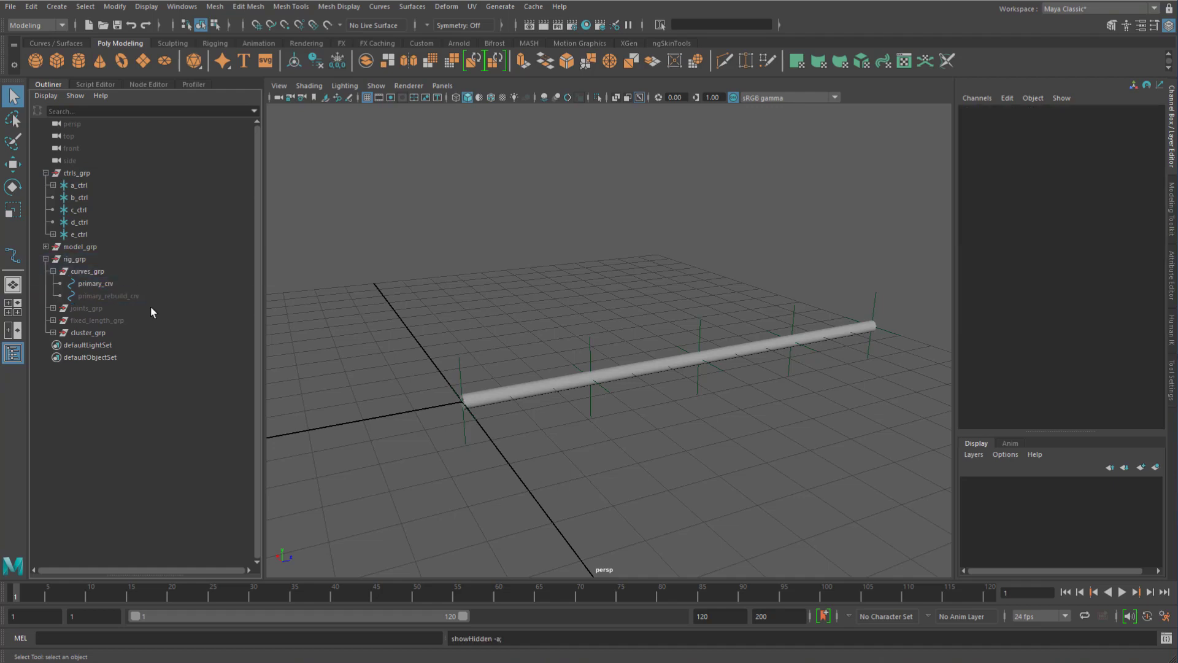
Step: Graph the input and output connections of primary_crv in the Node Editor
click(118, 284)
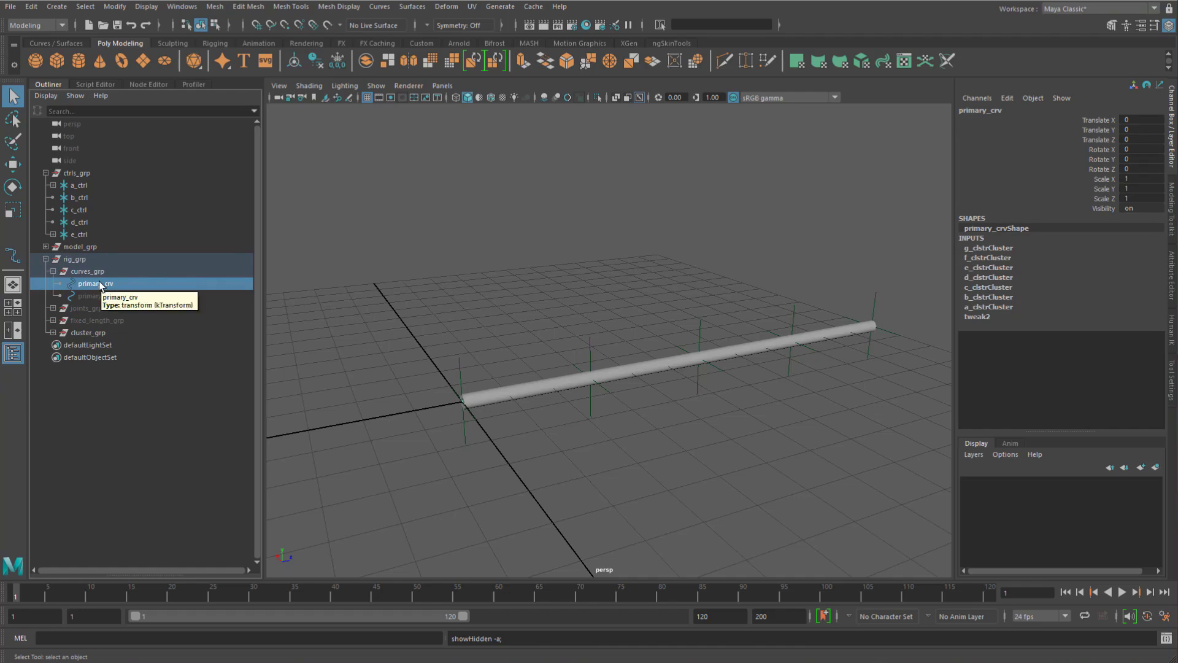
click(146, 84)
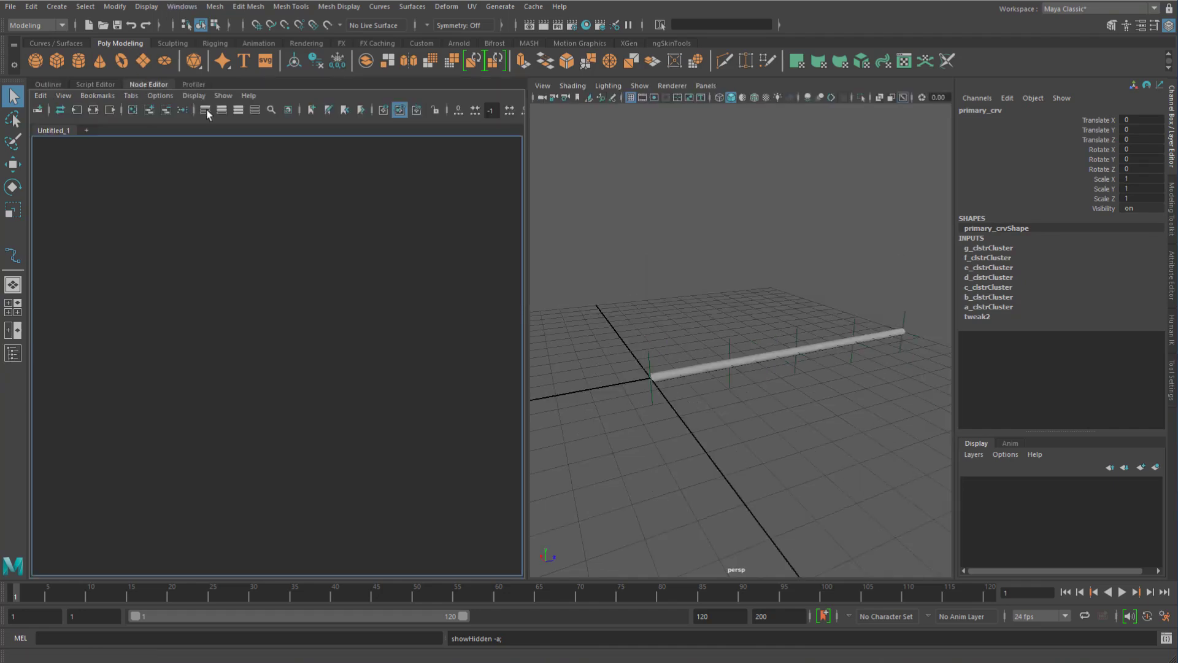
click(133, 111)
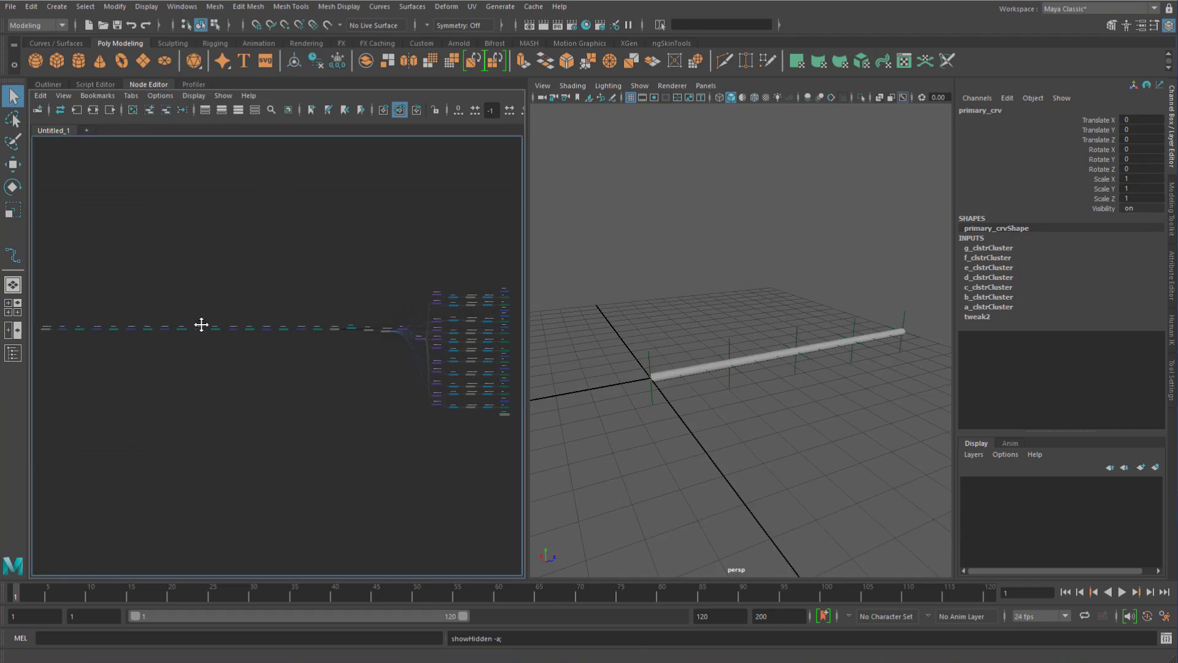
Step: Examine the chain of cluster deformer nodes feeding primary_crv and the network connected after it
middle_drag(201, 324, 202, 329)
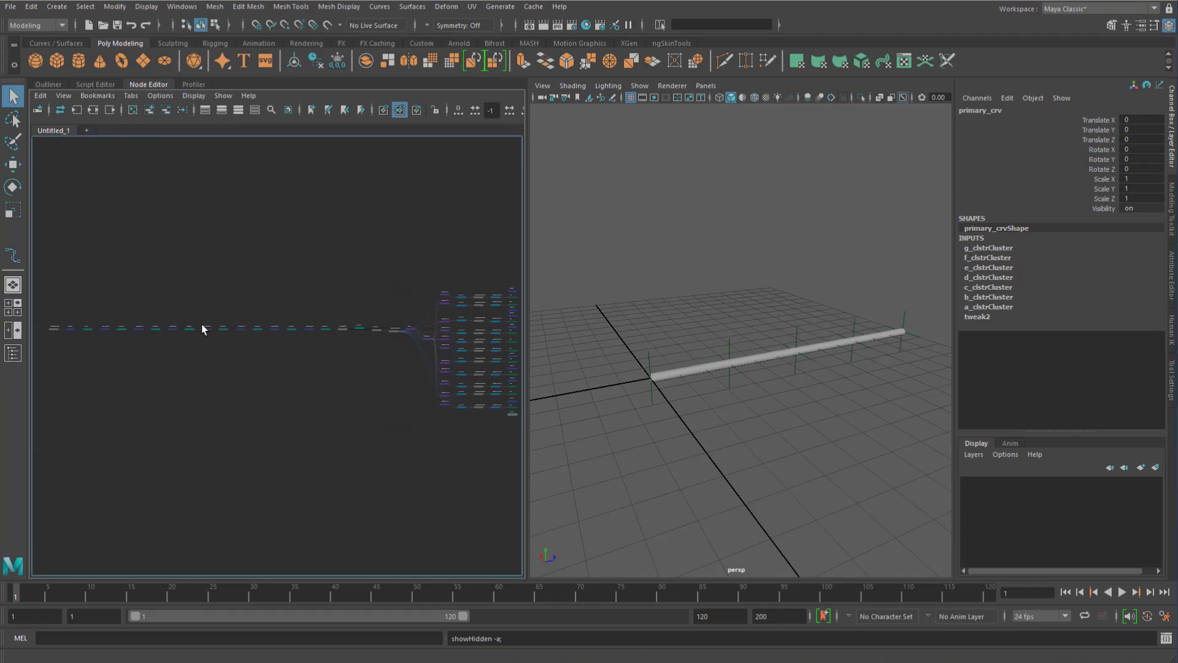
alt+right_drag(178, 311, 356, 370)
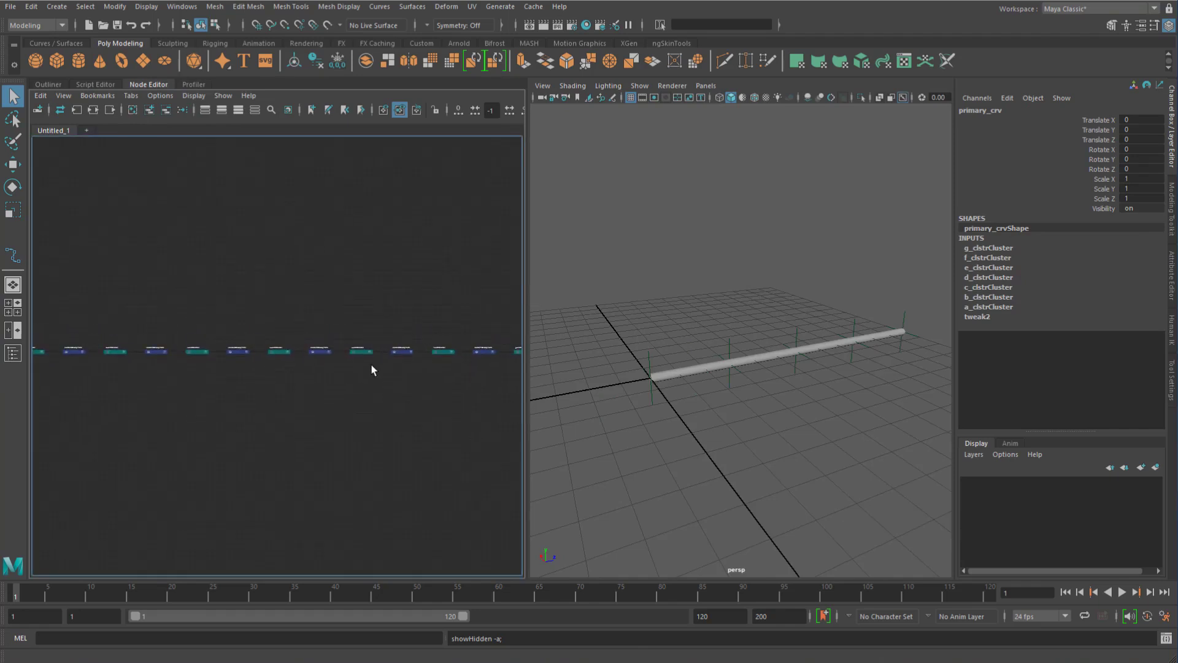
key(ctrl+space)
alt+middle_drag(208, 308, 496, 337)
alt+right_drag(227, 345, 585, 361)
alt+middle_drag(461, 321, 313, 336)
alt+middle_drag(572, 323, 453, 312)
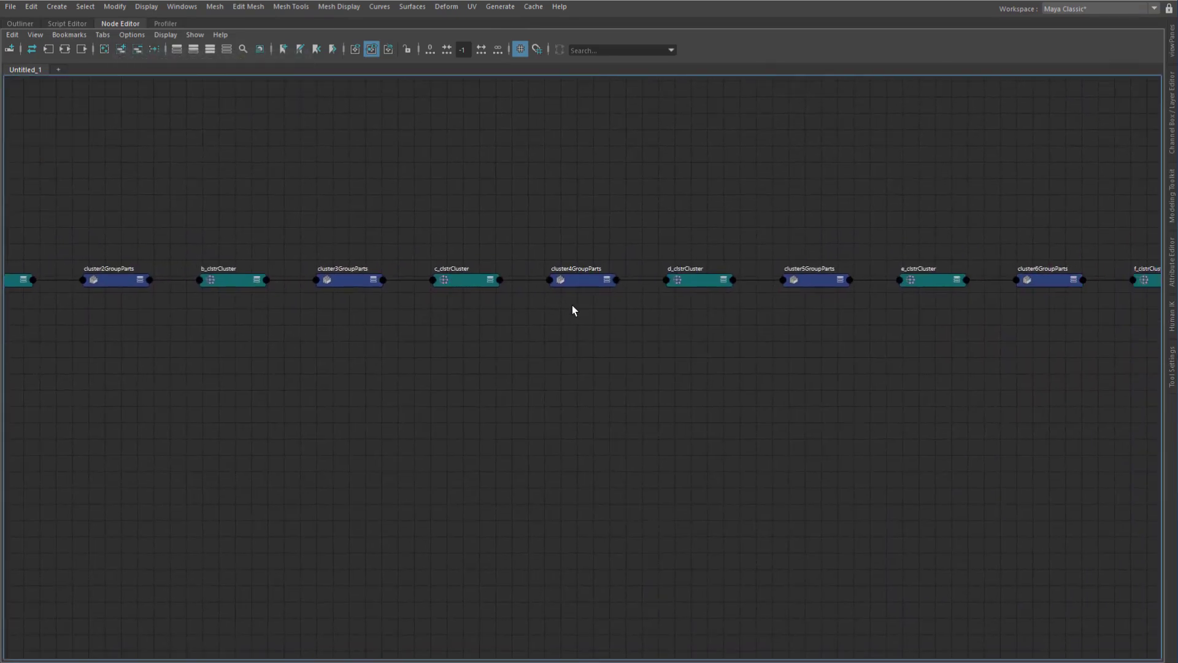
alt+middle_drag(663, 291, 495, 333)
alt+middle_drag(589, 350, 349, 370)
alt+middle_drag(492, 318, 47, 295)
alt+right_drag(804, 366, 252, 366)
alt+middle_drag(571, 369, 641, 371)
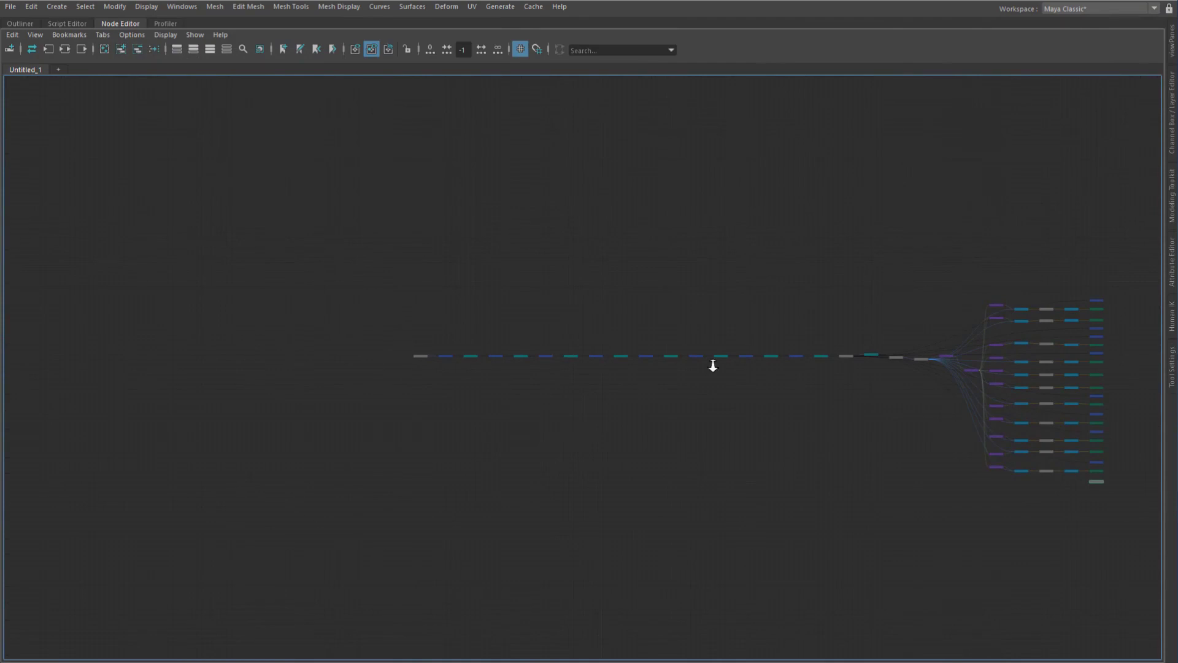
Step: Review primary_crv's cluster inputs and the controls a_ctrl to d_ctrl inside ctrls_grp in the Outliner
click(31, 24)
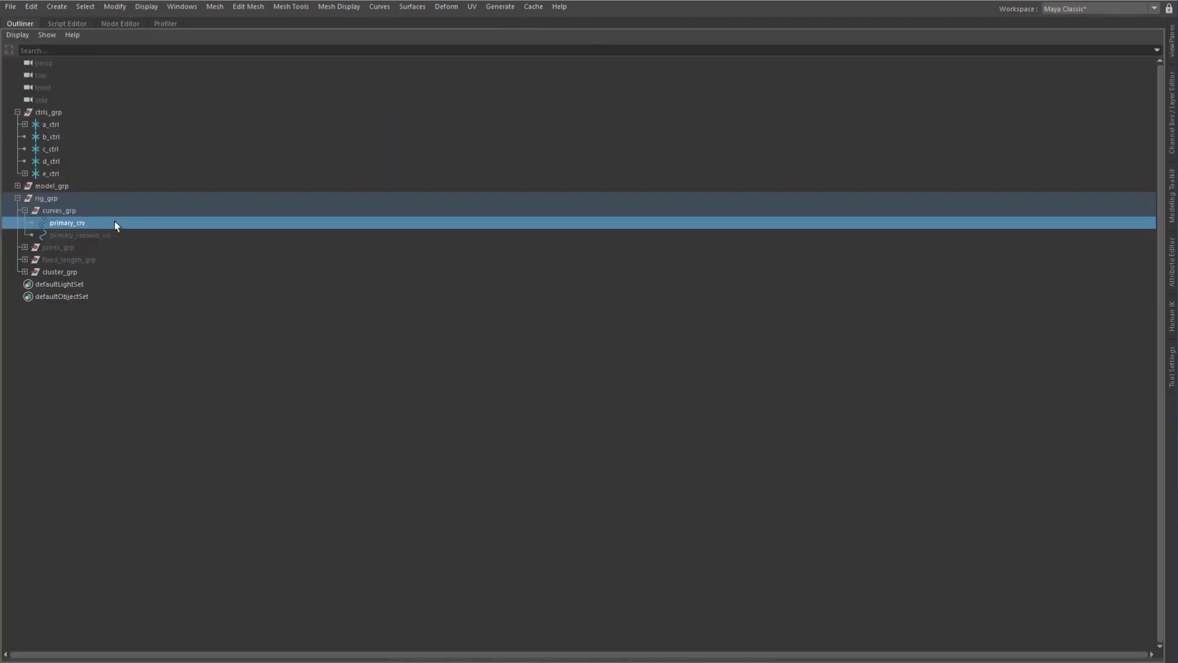
key(ctrl+a)
key(ctrl+a)
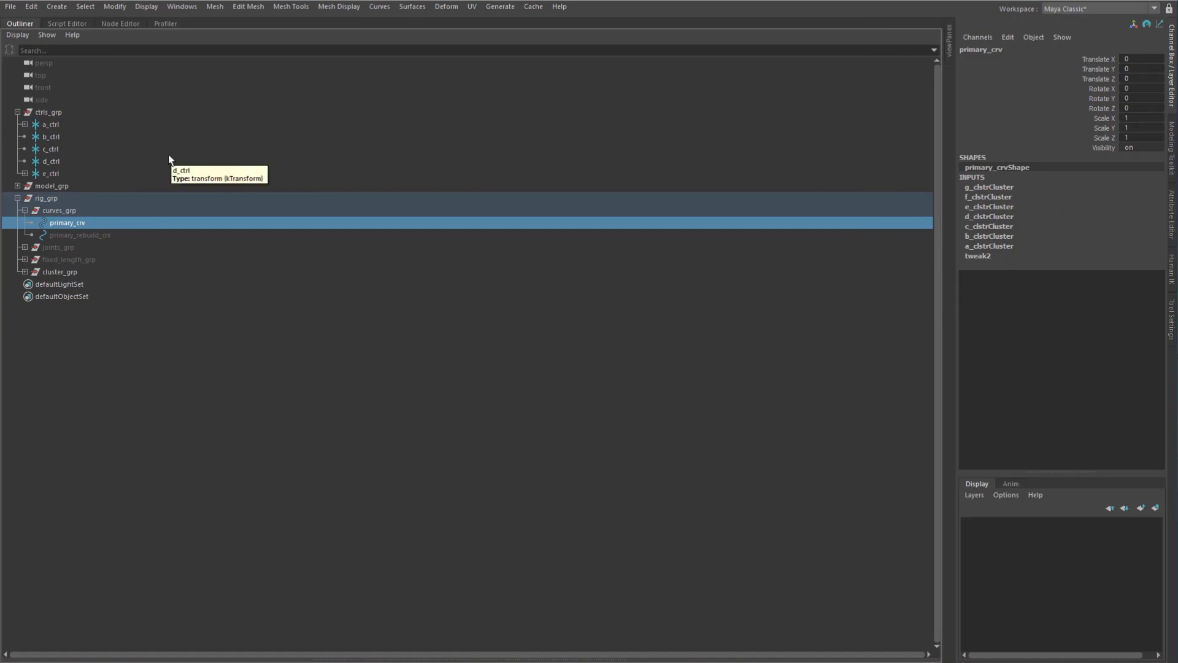
click(57, 122)
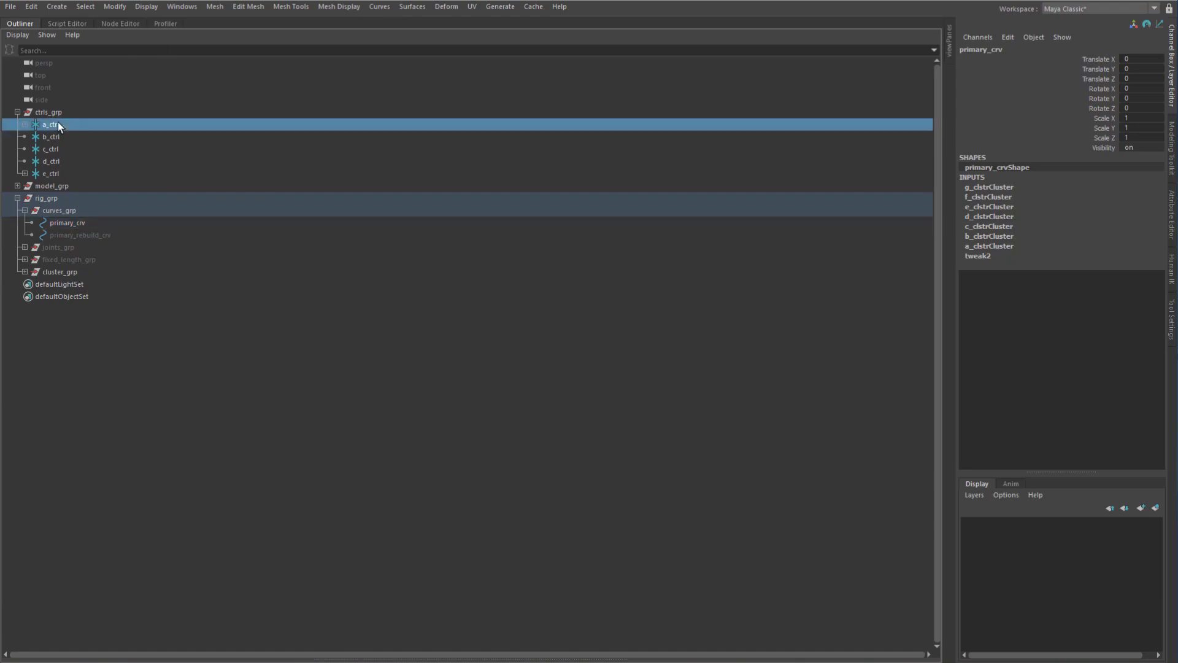
click(67, 148)
click(67, 113)
click(69, 136)
click(68, 149)
click(67, 160)
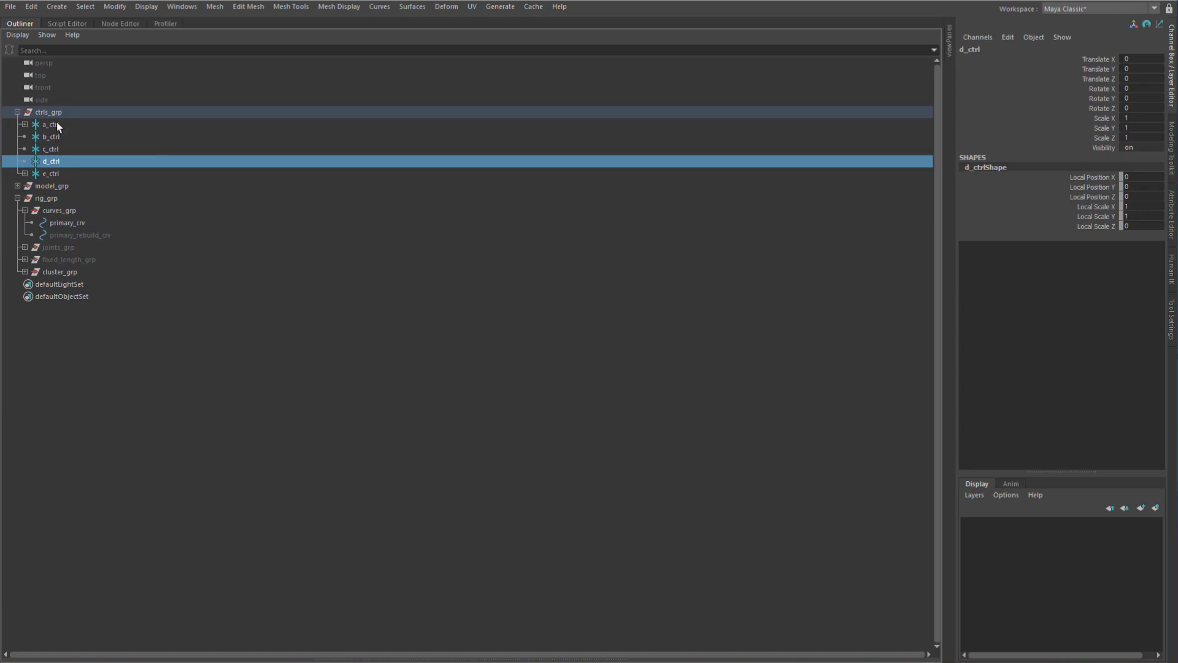
Step: Delete the construction history of primary_crv to strip its cluster deformers
click(87, 225)
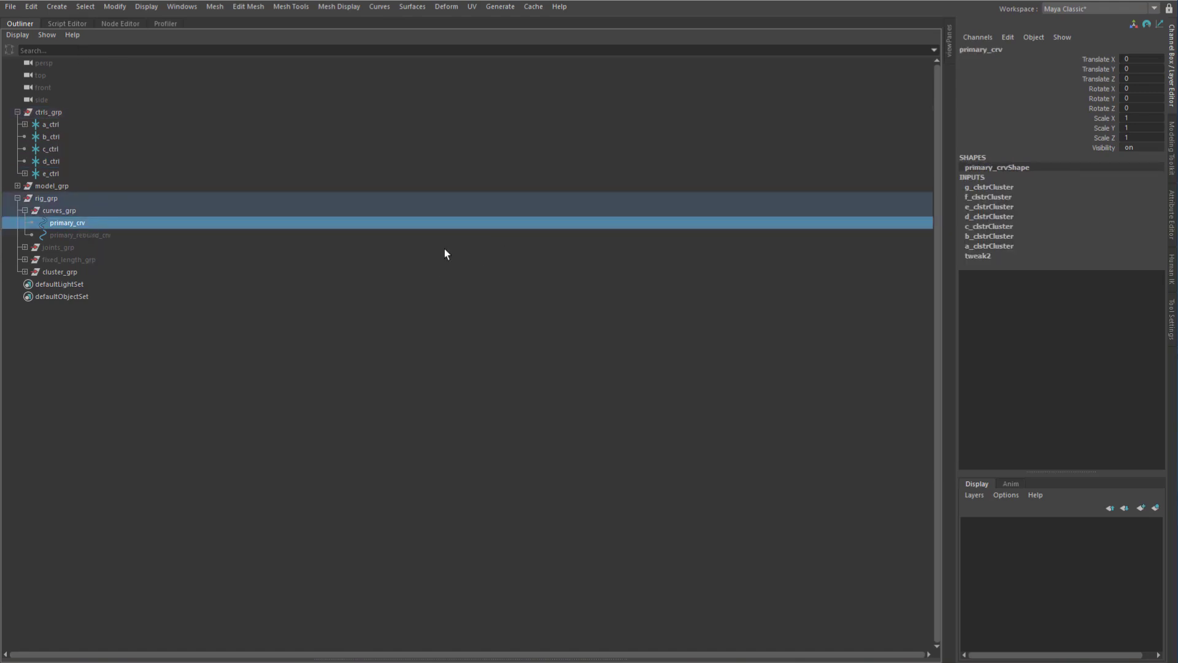
key(ctrl+space)
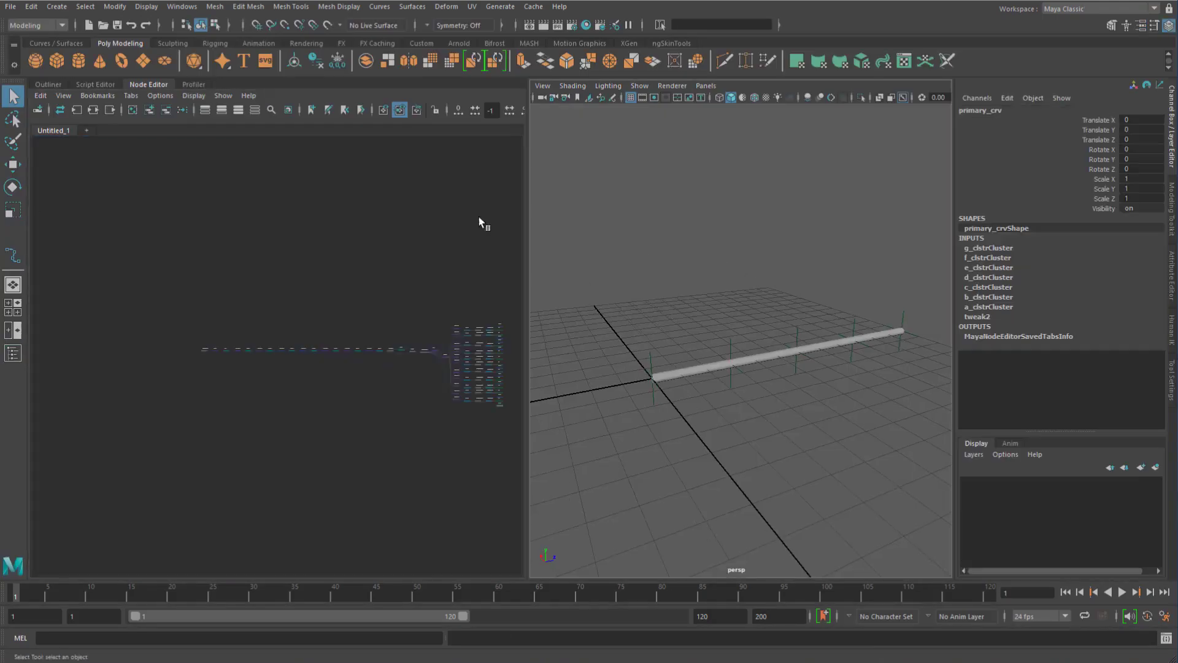
click(48, 84)
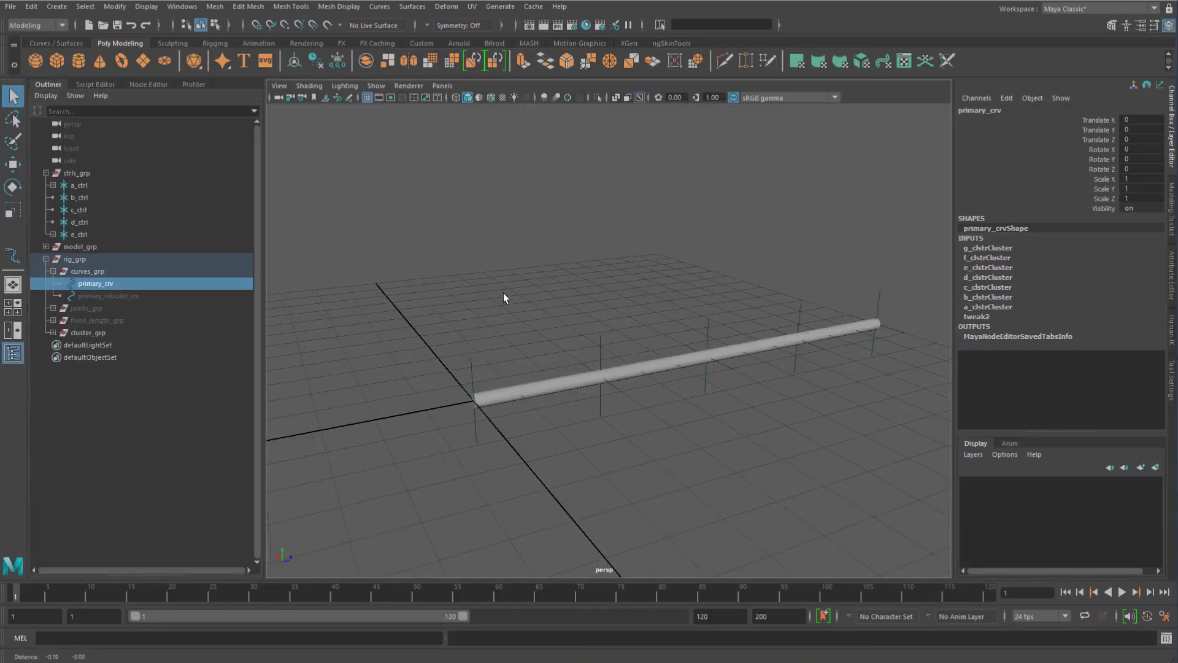
key(space)
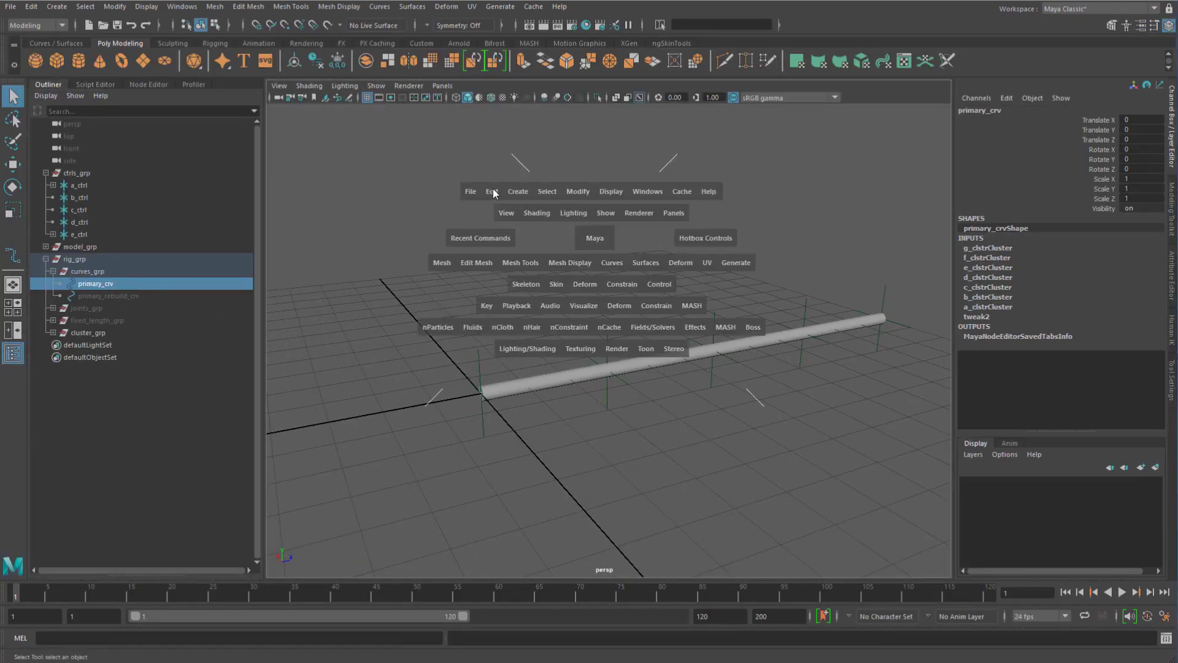
drag(492, 191, 724, 340)
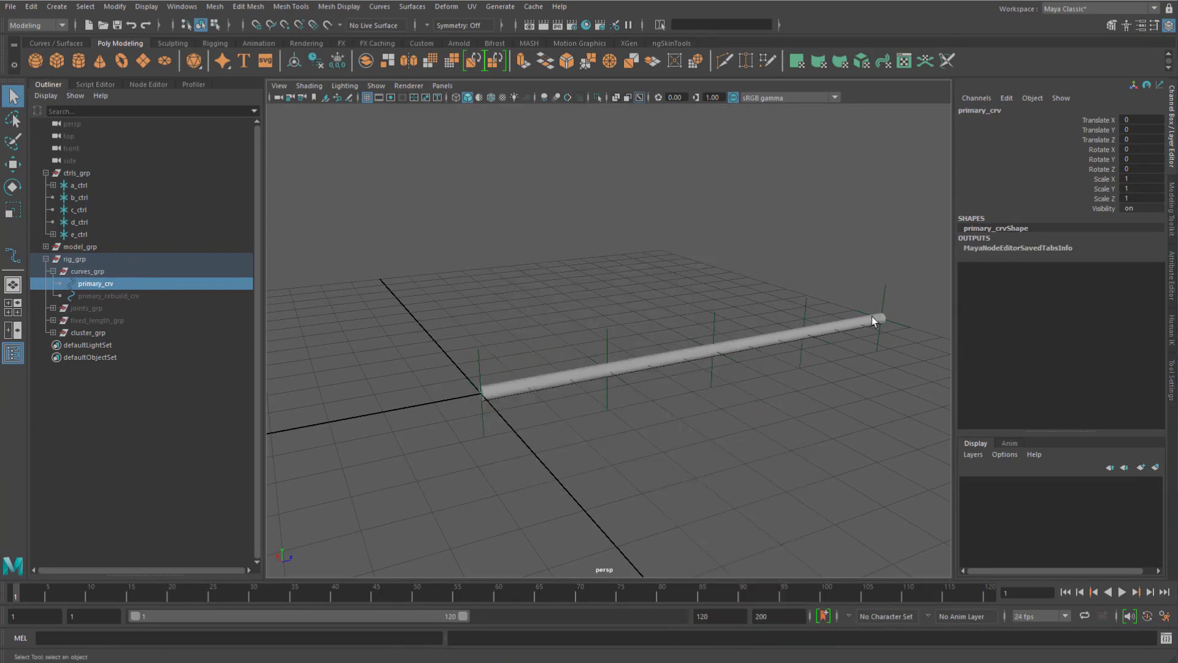
Step: Expand cluster_grp to check its constrained clusters, and delete the whole group
click(53, 334)
click(106, 335)
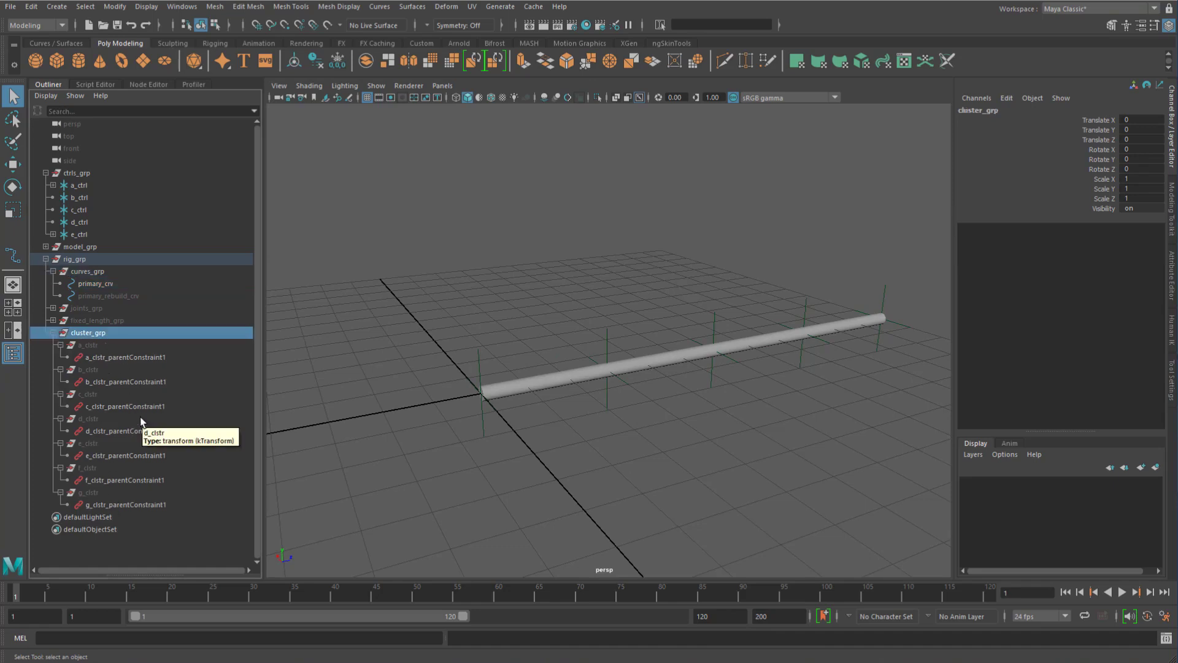
key(Delete)
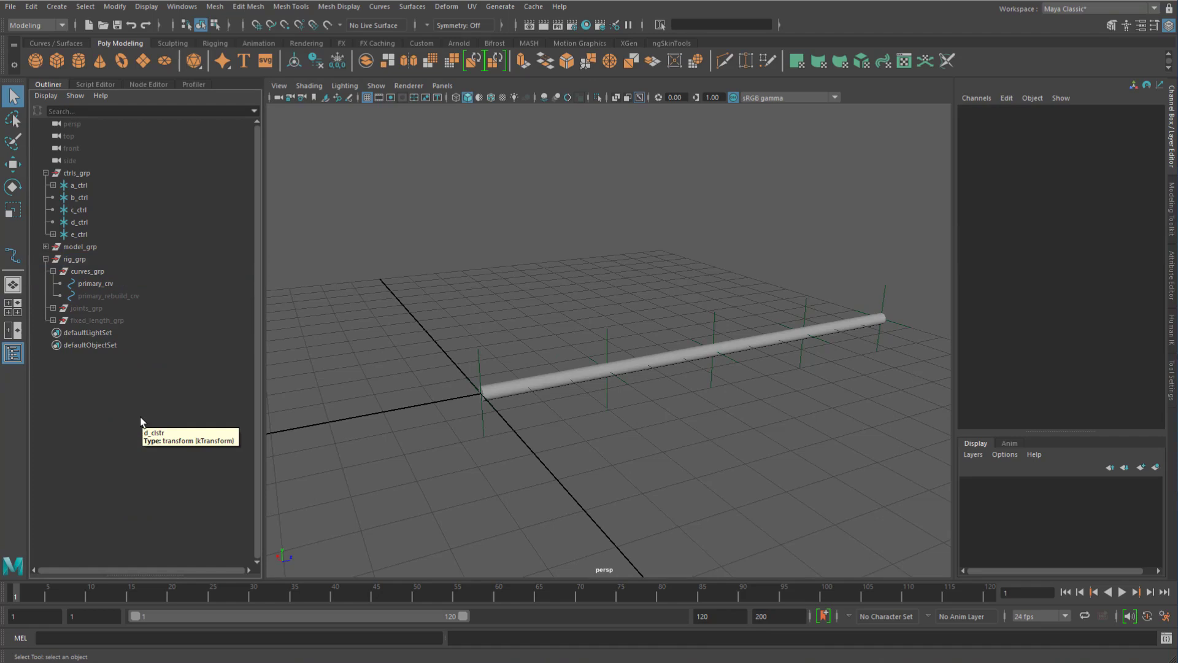
Step: Test b_ctrl with the Move tool, undo the change and clear the selection
drag(594, 312, 671, 337)
key(w)
key(ctrl+z)
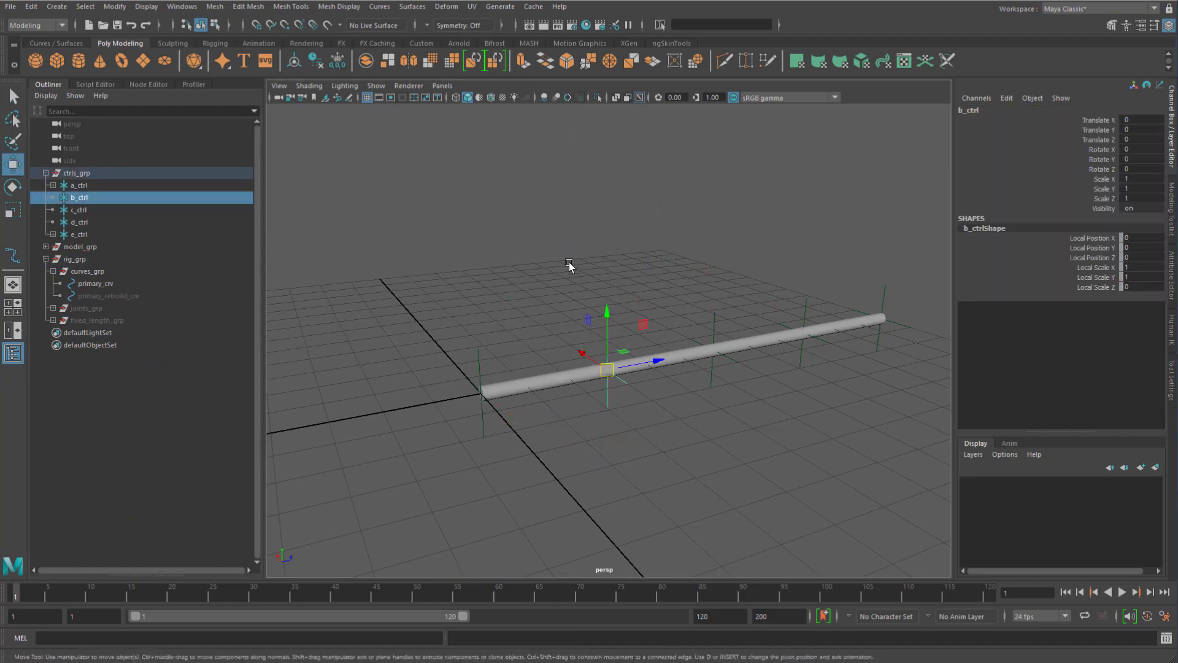
click(568, 266)
Step: Isolate primary_crv in the viewport and display its control vertices for selection
drag(80, 188, 90, 234)
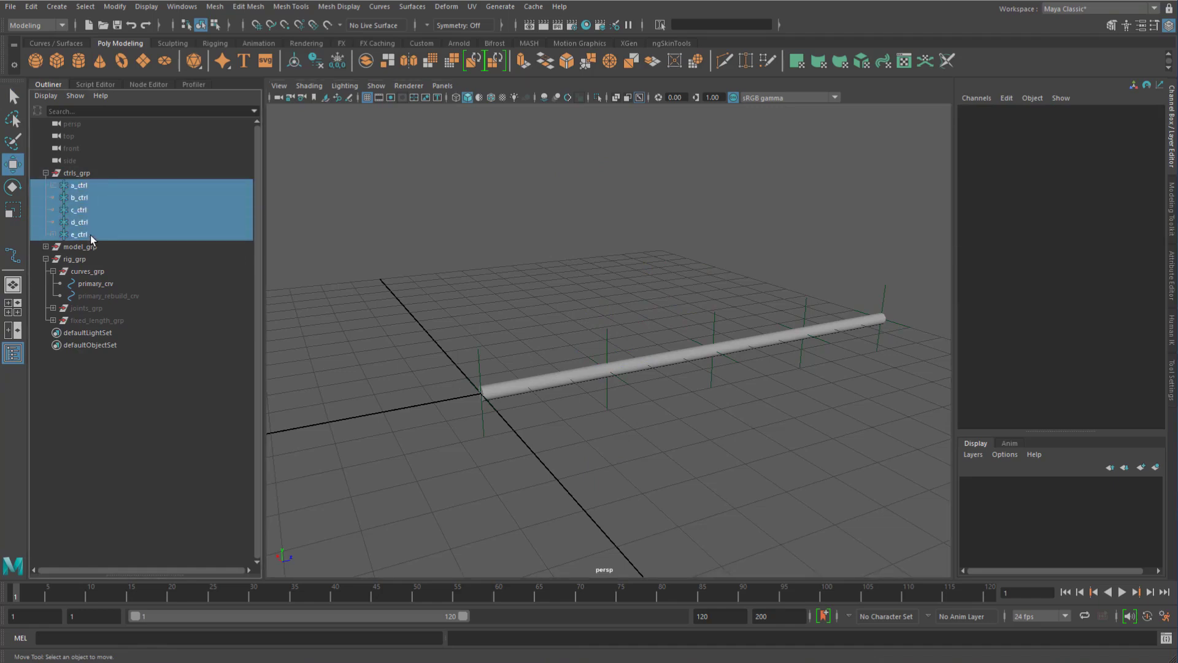
click(108, 282)
click(597, 97)
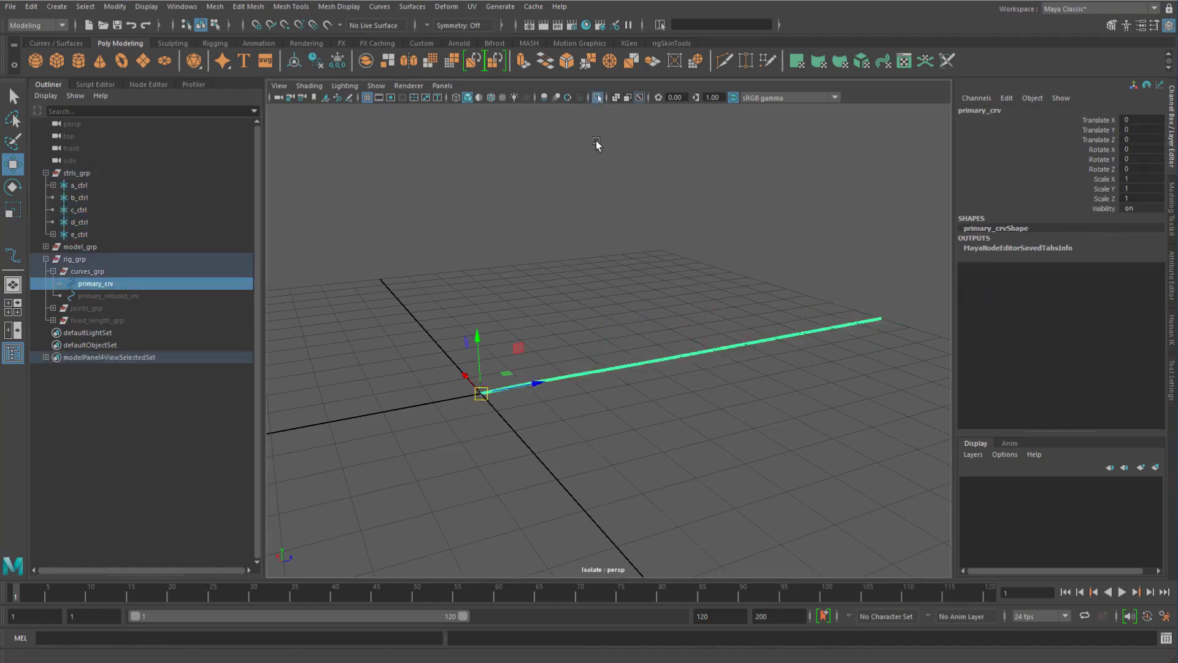
scroll(625, 352, up, 2)
click(541, 327)
alt+drag(541, 326, 568, 278)
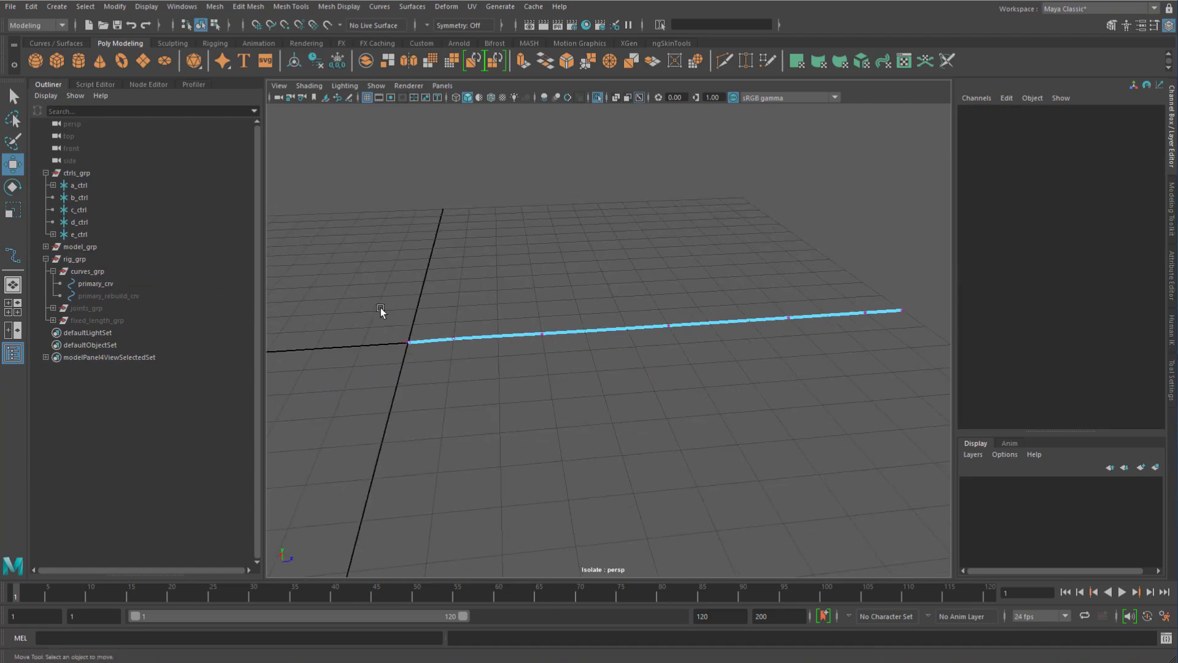
Step: Inspect primary_crv's control vertices by selecting them along the curve, including the second CVs near its ends, and clear the selection
drag(378, 307, 426, 405)
drag(520, 274, 578, 413)
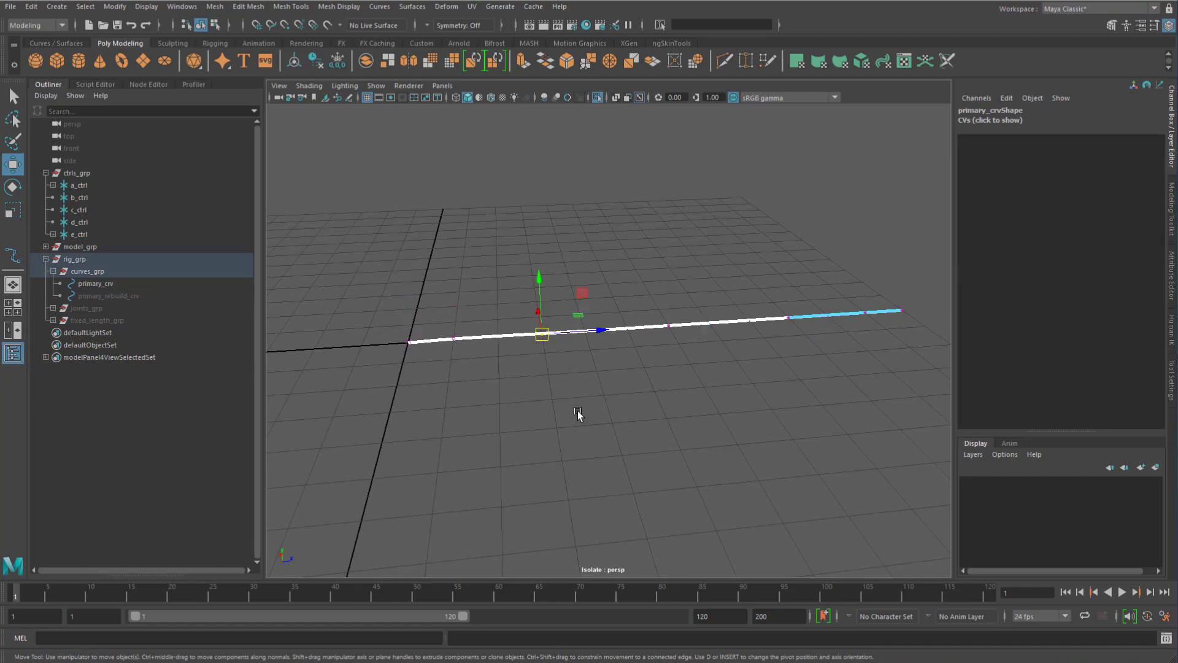
drag(649, 256, 715, 396)
drag(776, 268, 805, 354)
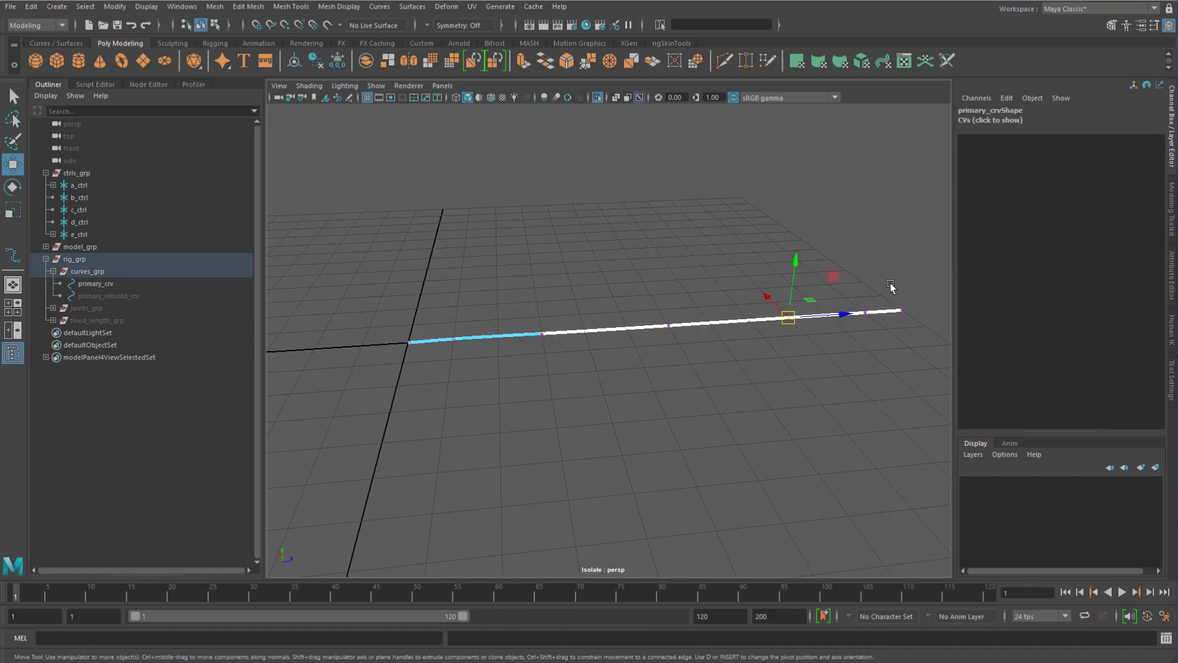
drag(889, 281, 910, 325)
scroll(447, 352, up, 2)
alt+middle_drag(407, 309, 426, 307)
drag(421, 302, 458, 381)
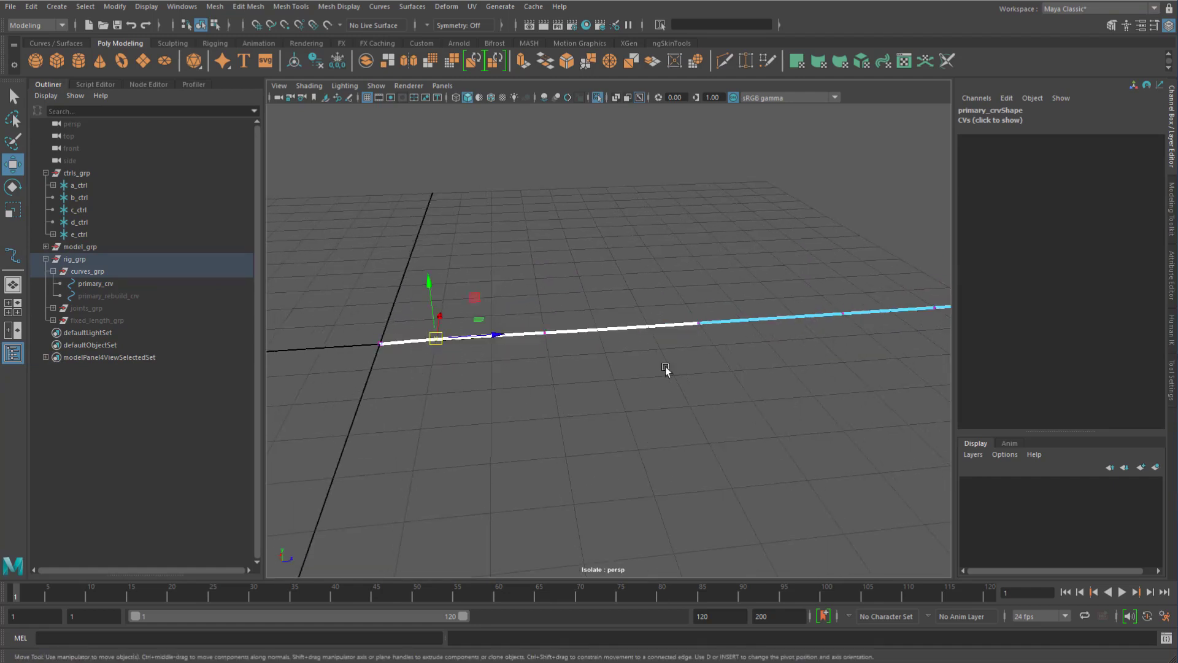
alt+middle_drag(736, 359, 668, 359)
alt+middle_drag(439, 333, 647, 338)
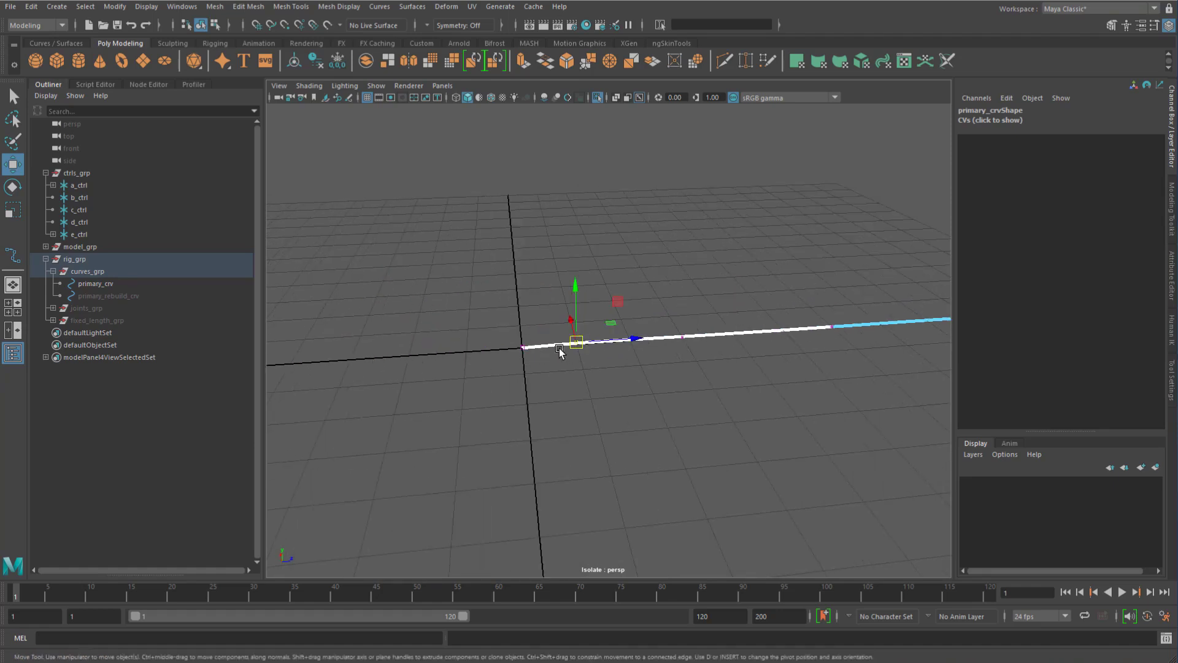
alt+drag(548, 357, 443, 359)
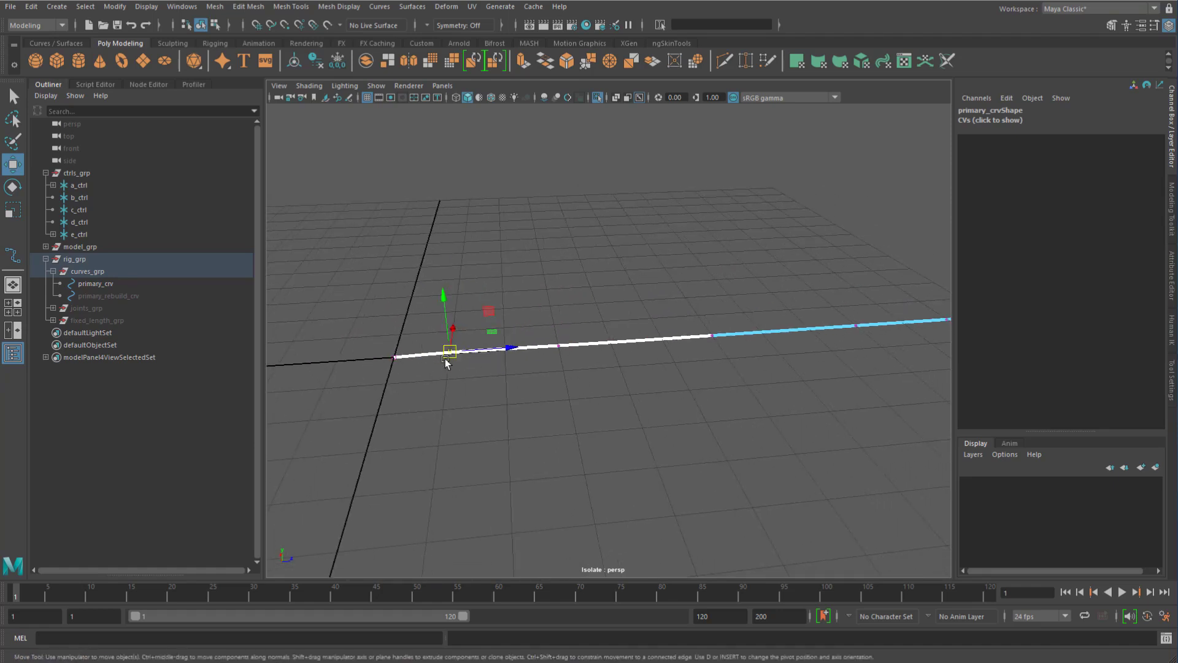
alt+drag(619, 373, 583, 264)
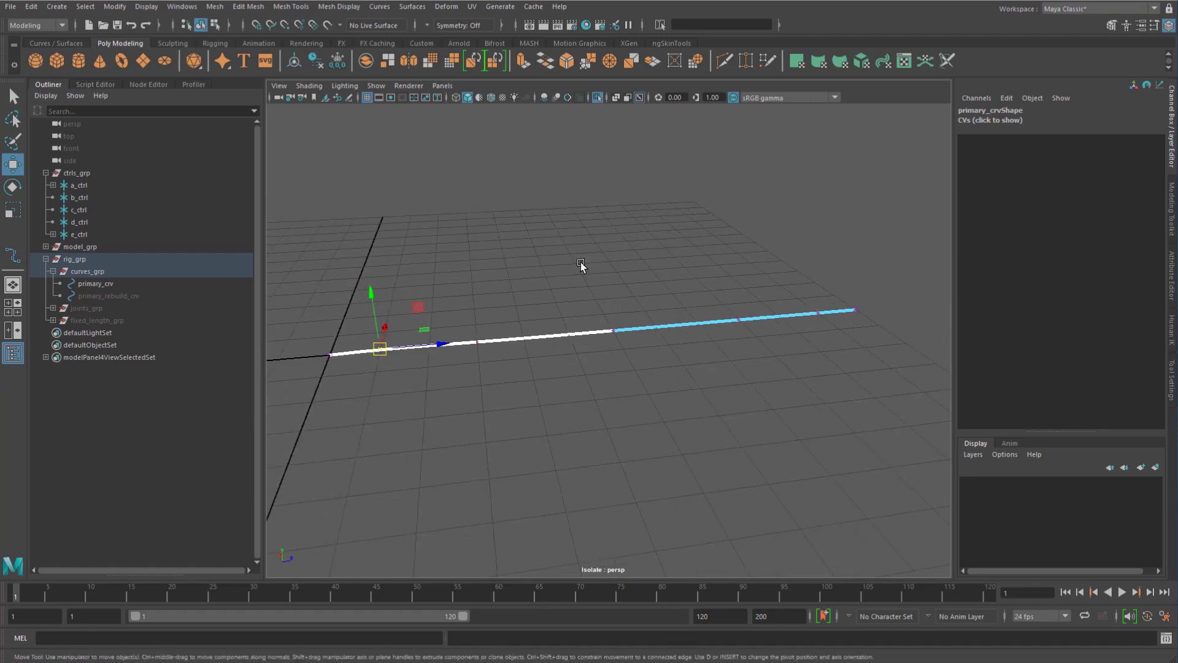
click(583, 264)
Step: Expand a_ctrl and e_ctrl to inspect their child tangent controls, and select a_ctrl
click(54, 184)
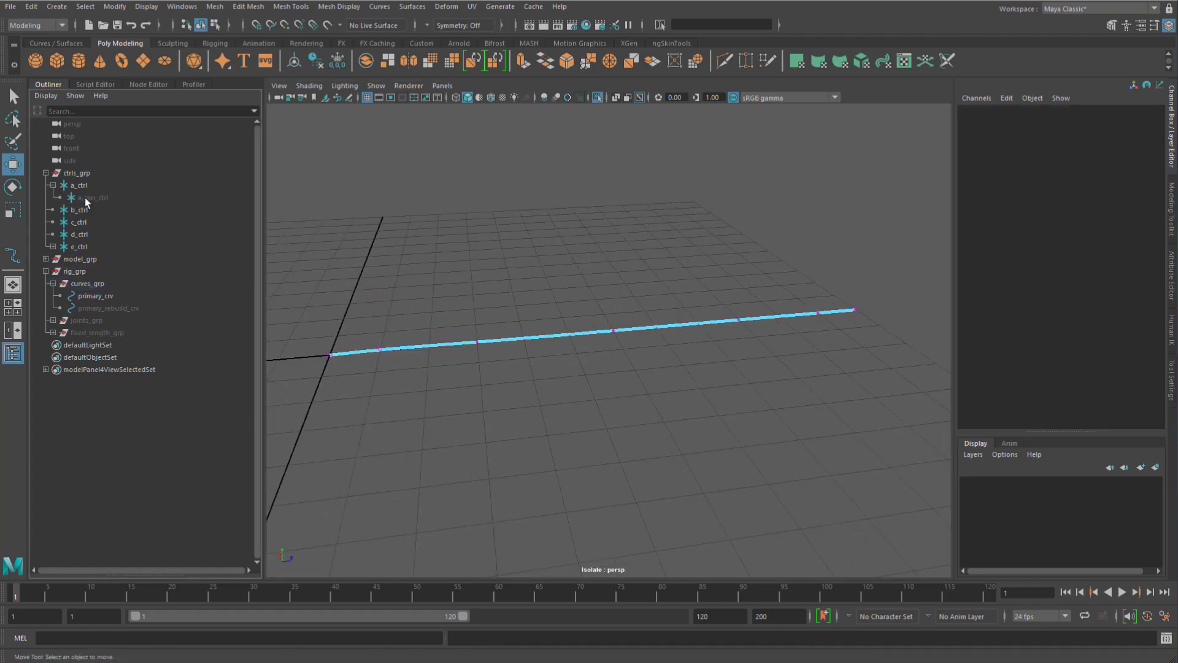
click(54, 246)
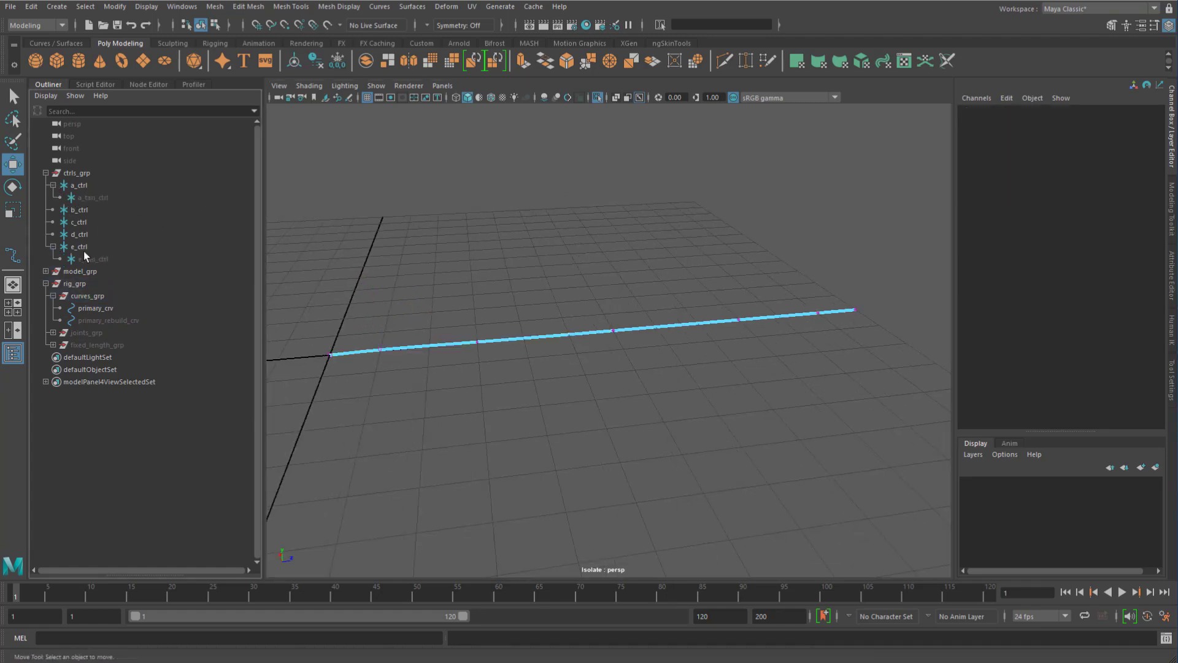
click(82, 249)
click(87, 186)
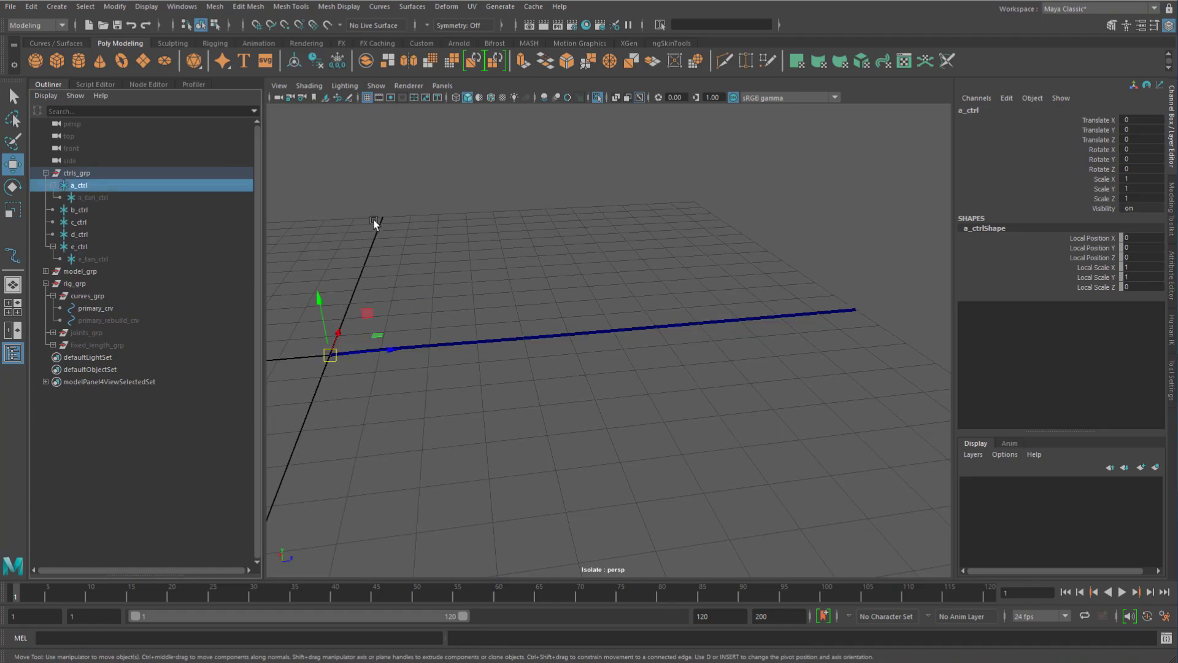
click(374, 219)
click(82, 187)
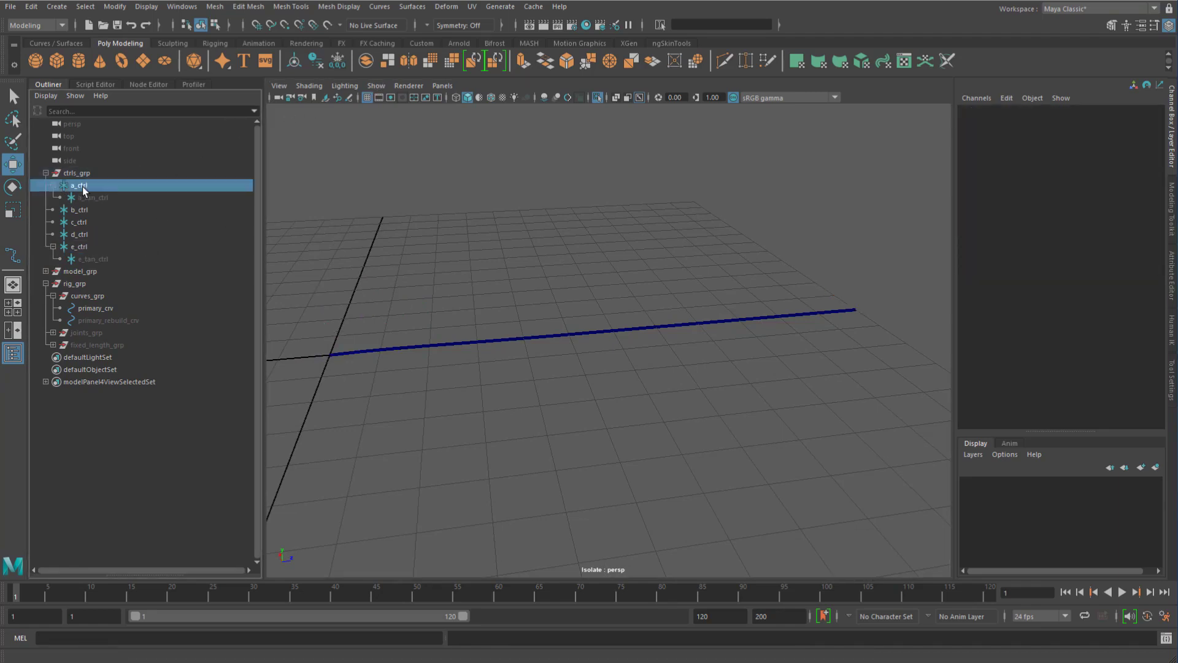
Step: Clear the node graph and add the shape nodes of all seven controls, from a_ctrl through e_tan_ctrl, to it
shift+click(90, 258)
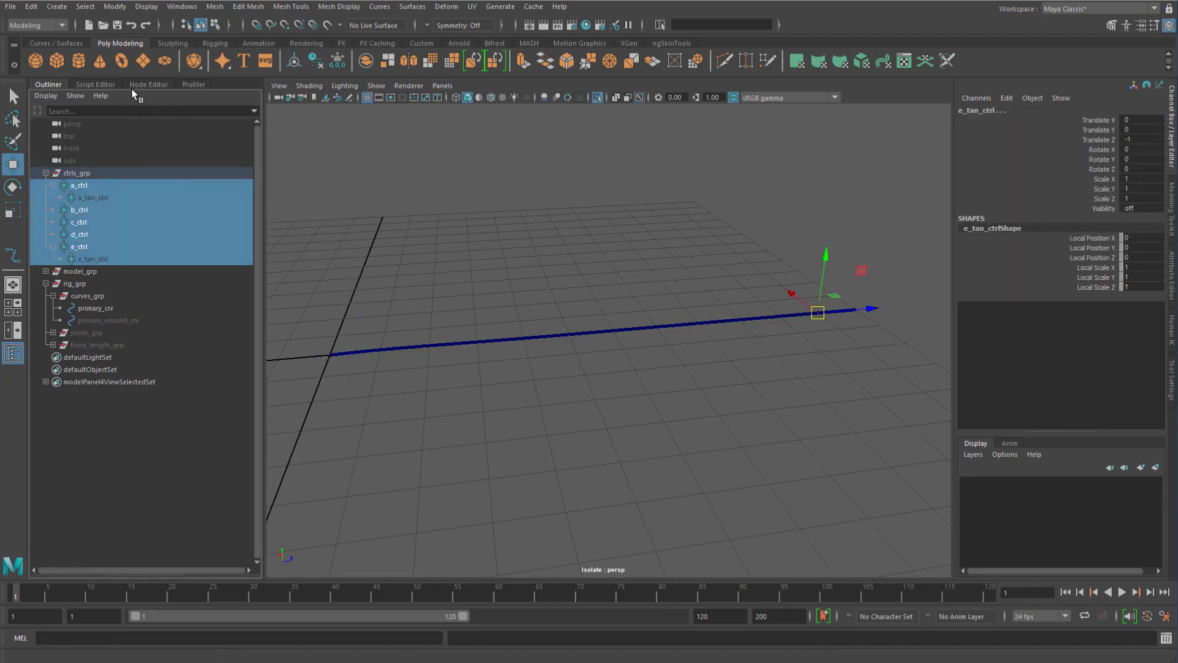
key(Down)
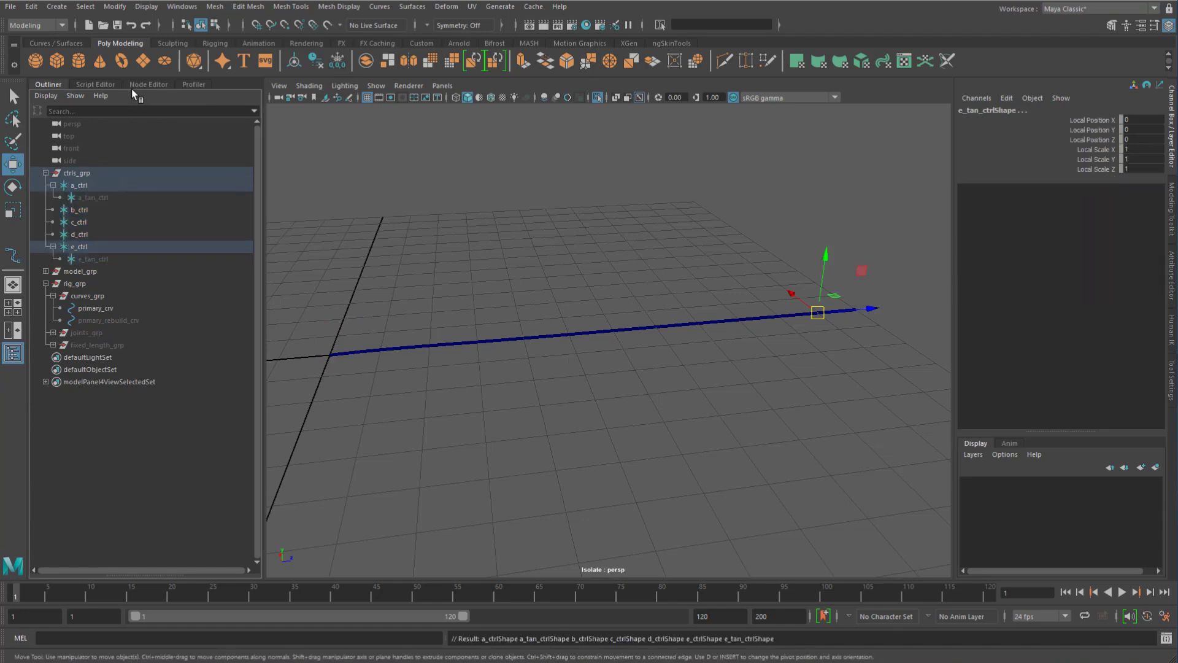
click(142, 80)
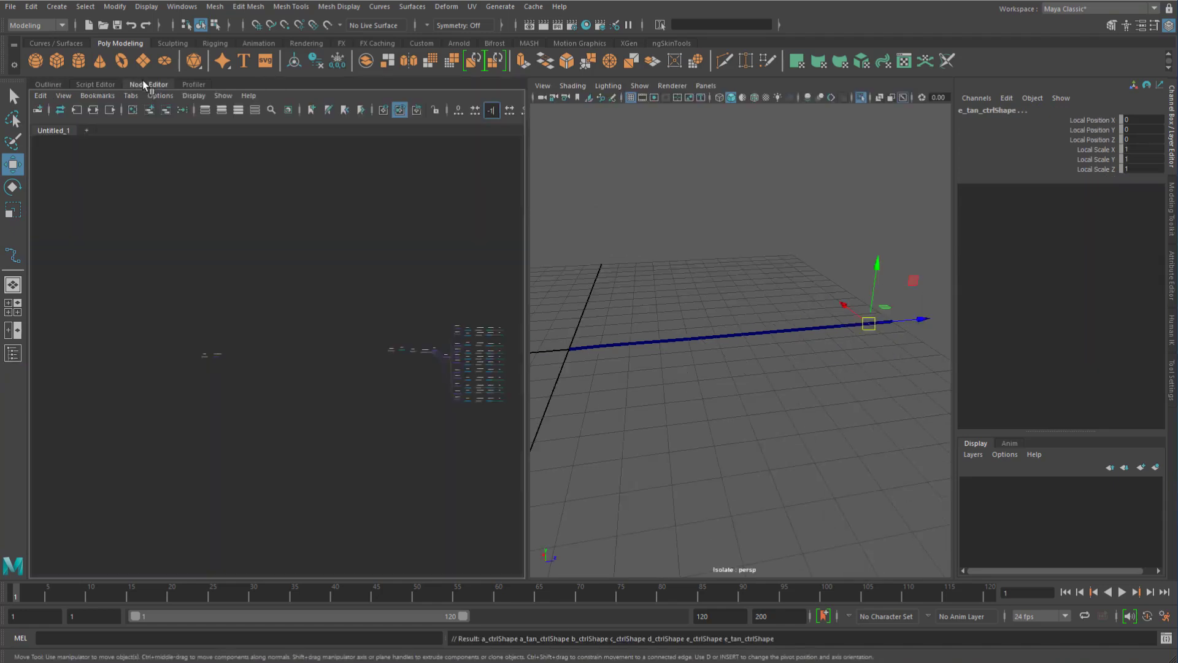
click(132, 110)
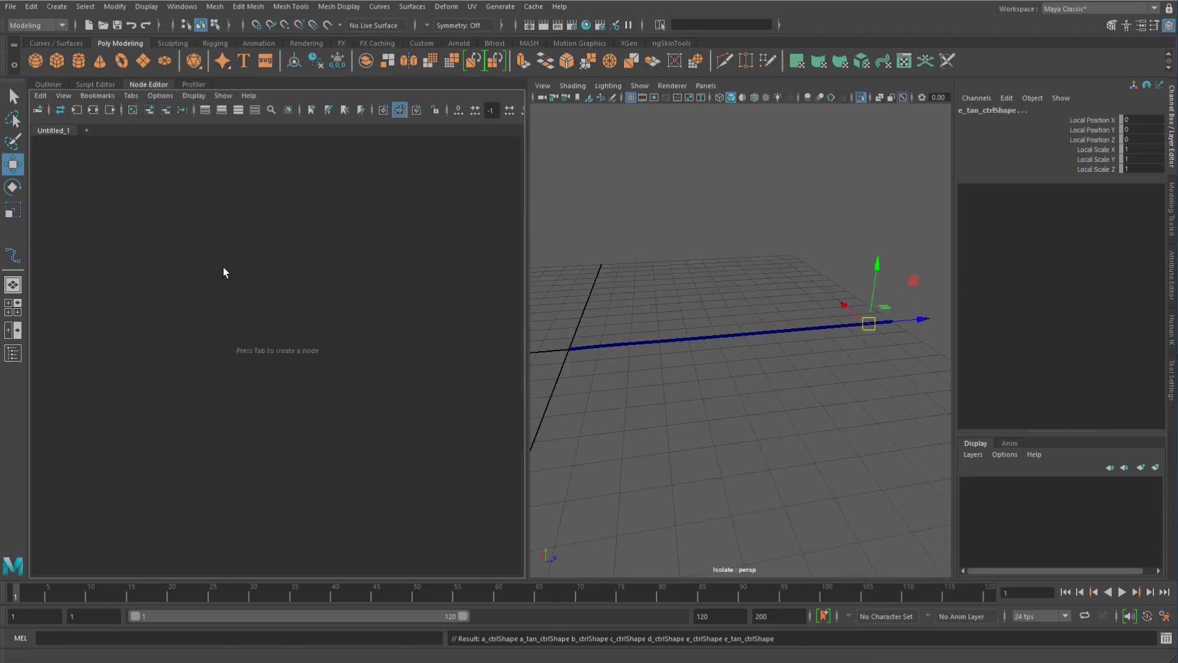
click(149, 110)
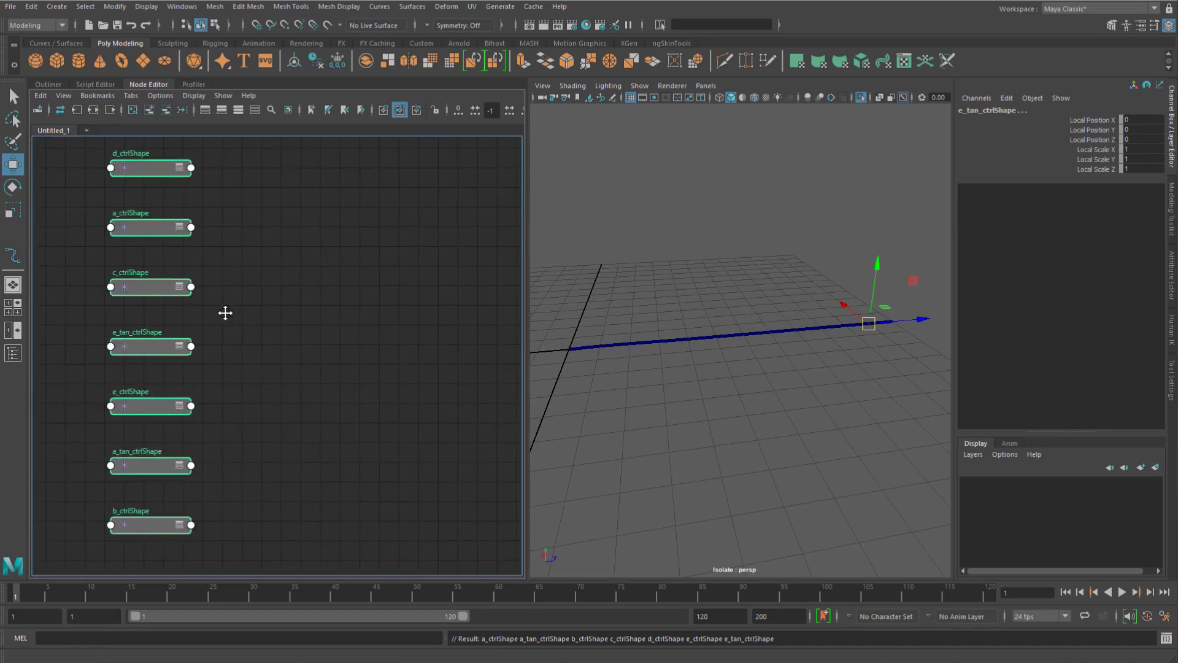
click(288, 283)
Step: Inspect d_ctrlShape's available output attributes, including the World Position[0] components
click(199, 168)
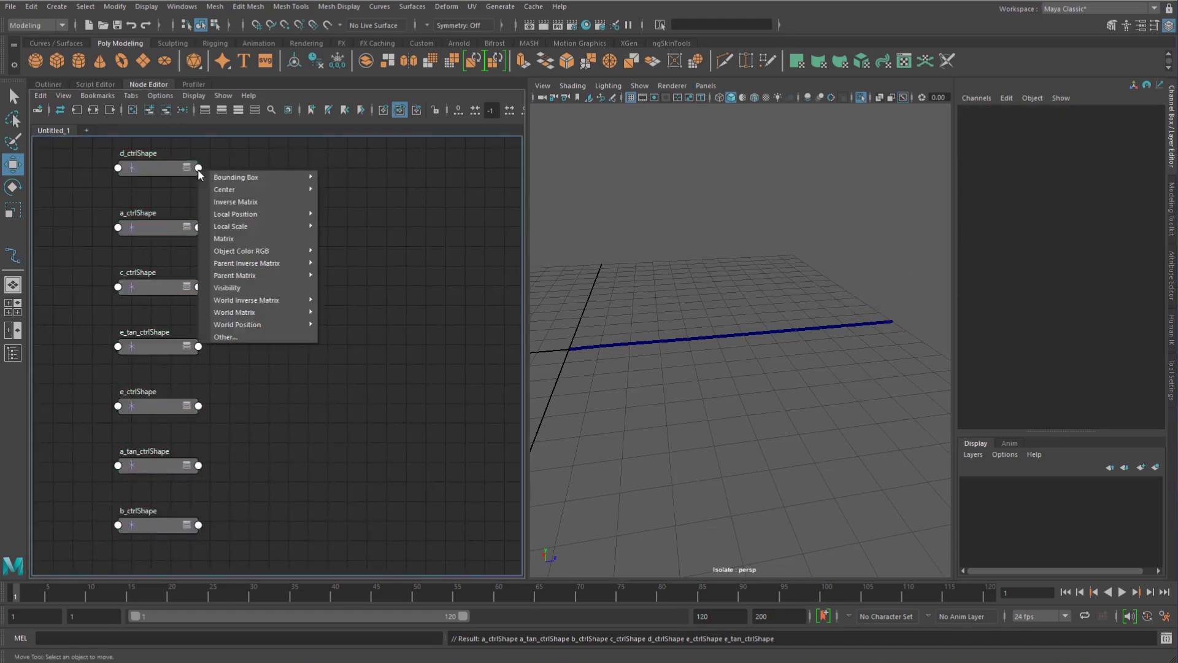
mouse_move(243, 325)
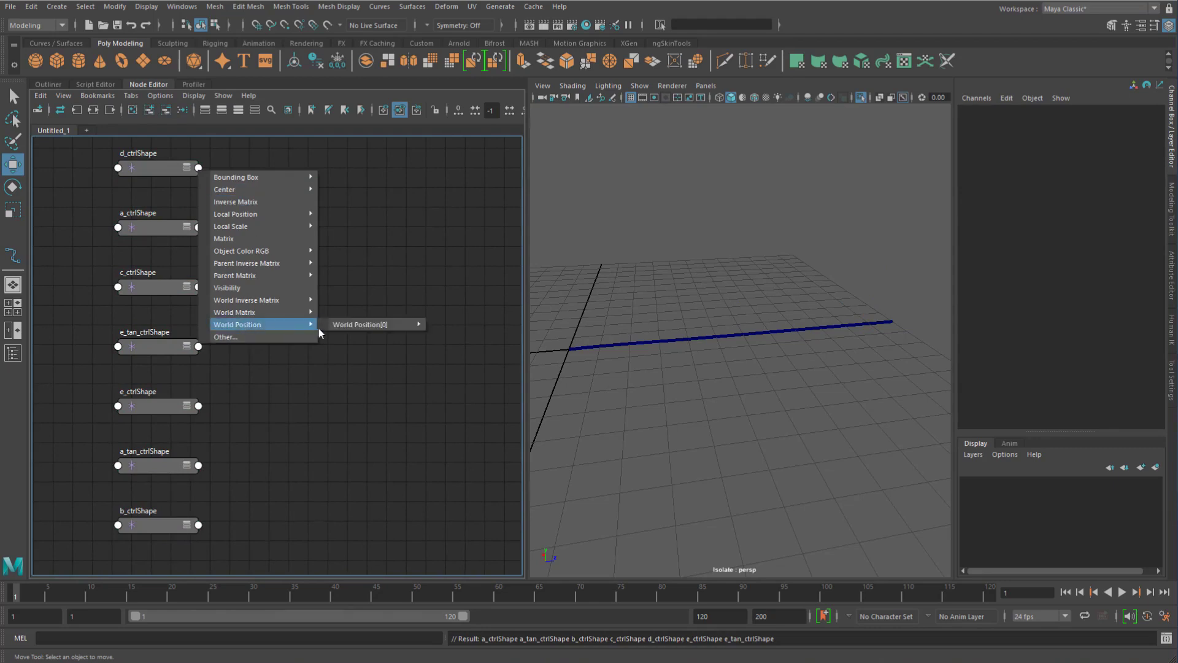
mouse_move(374, 331)
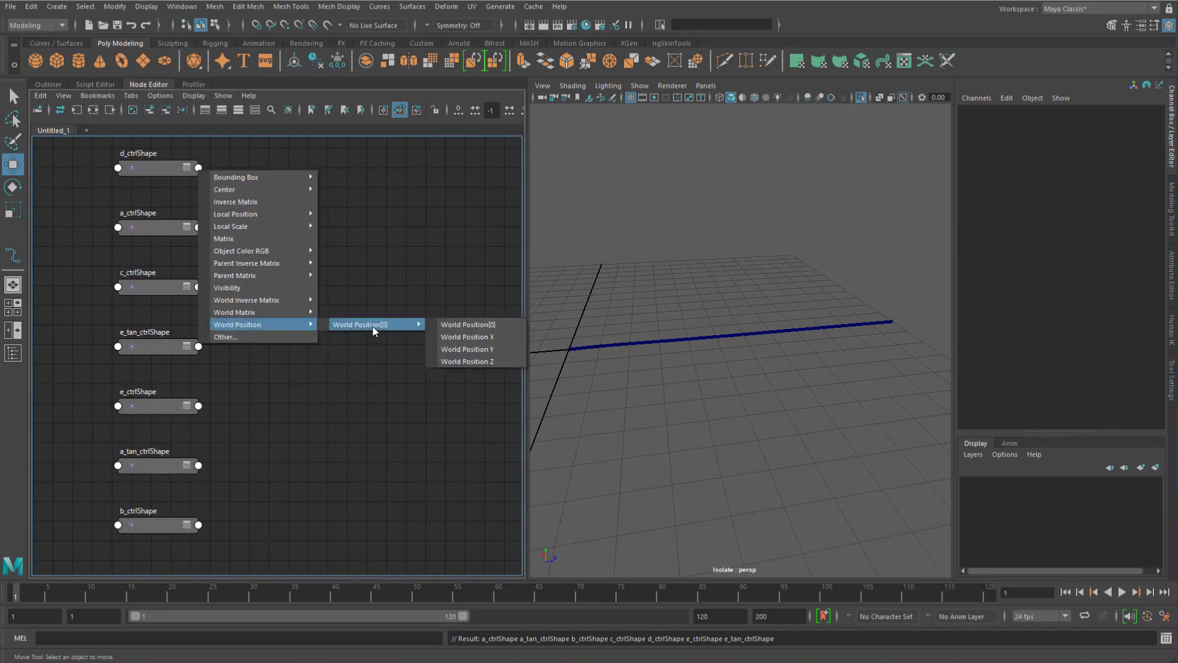
click(391, 294)
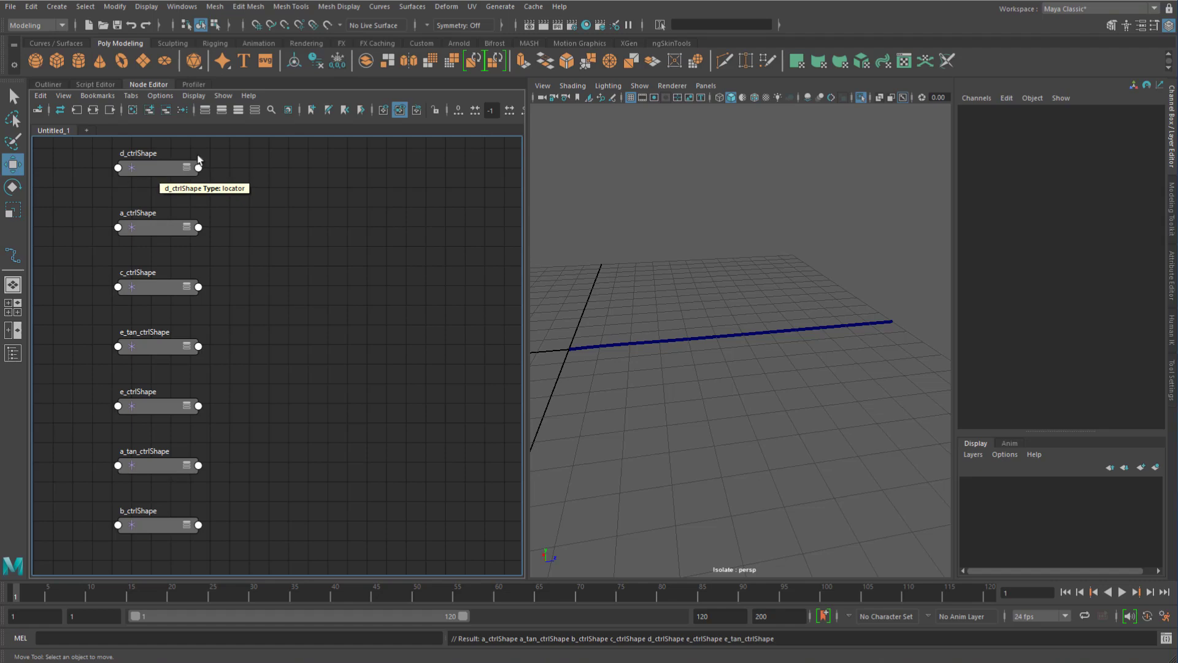
Step: Add primary_crvShape to the node graph, place it beside the control shape nodes and expand its full attribute list
click(53, 84)
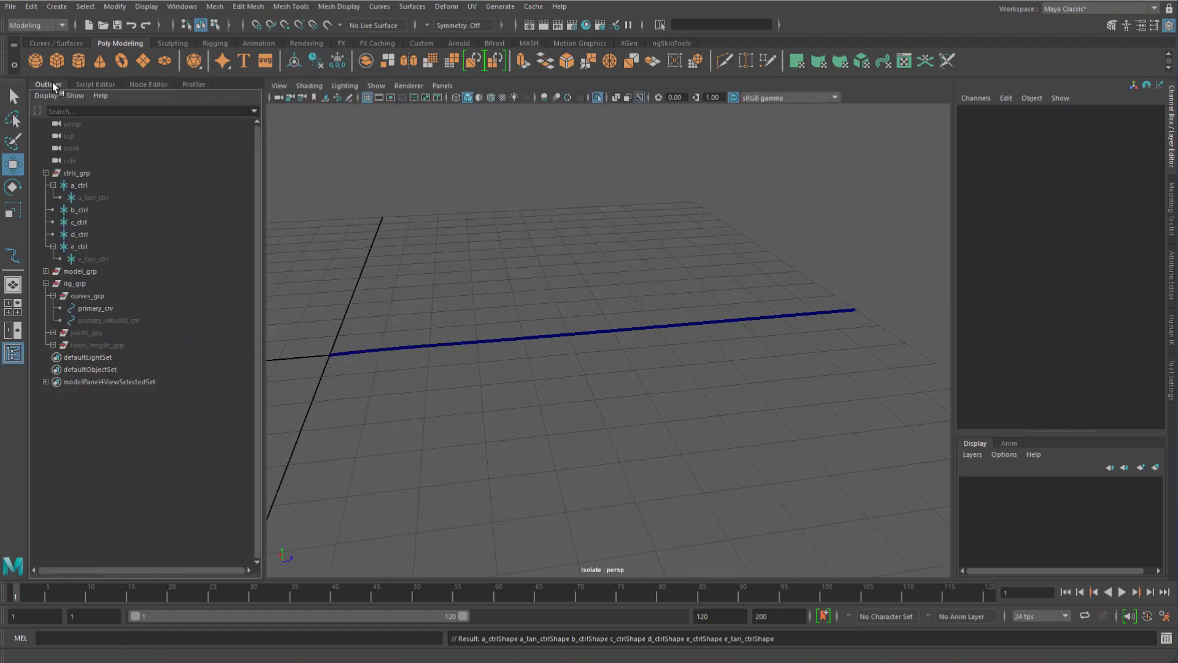
click(95, 308)
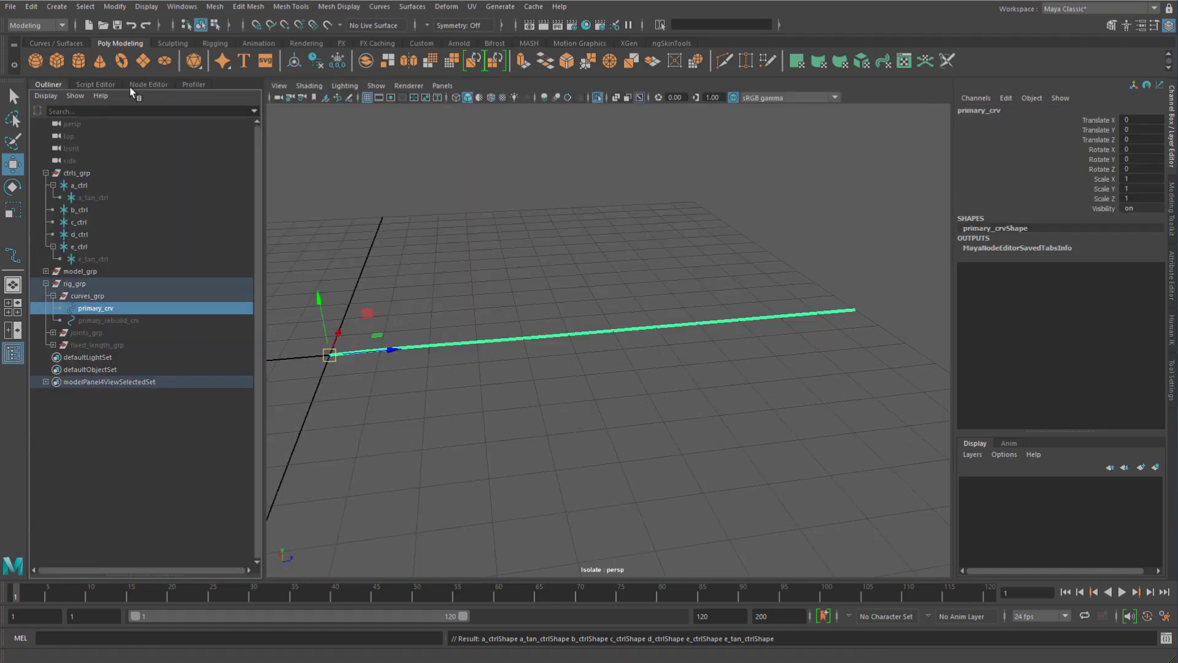
click(108, 84)
click(149, 84)
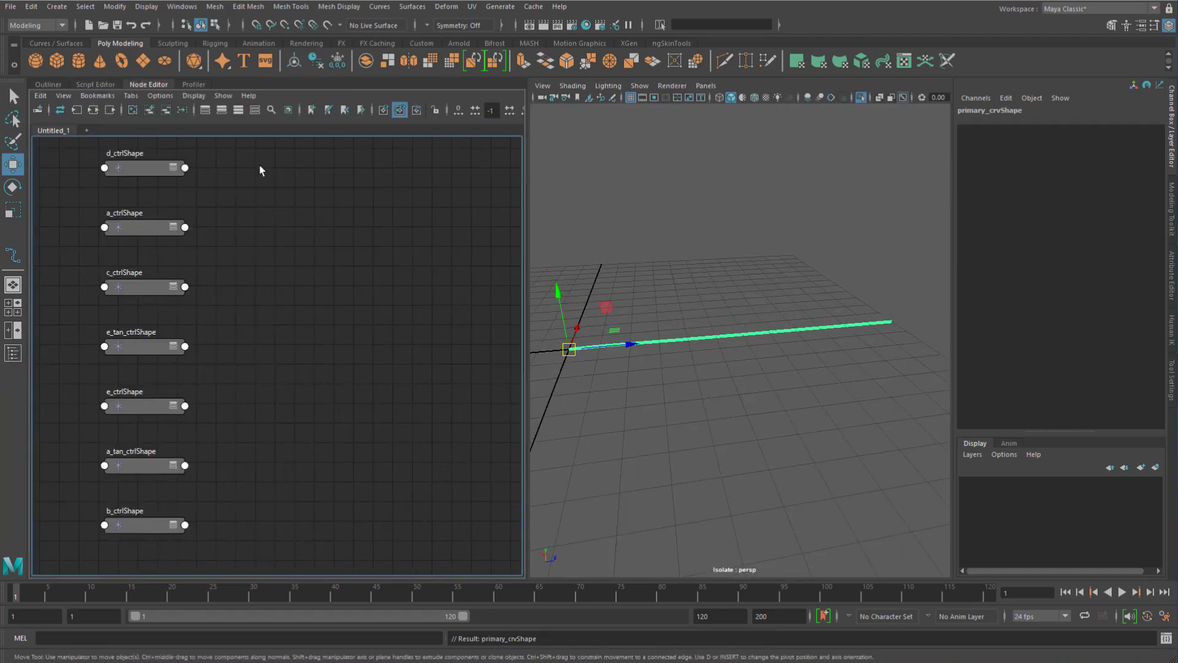
click(149, 110)
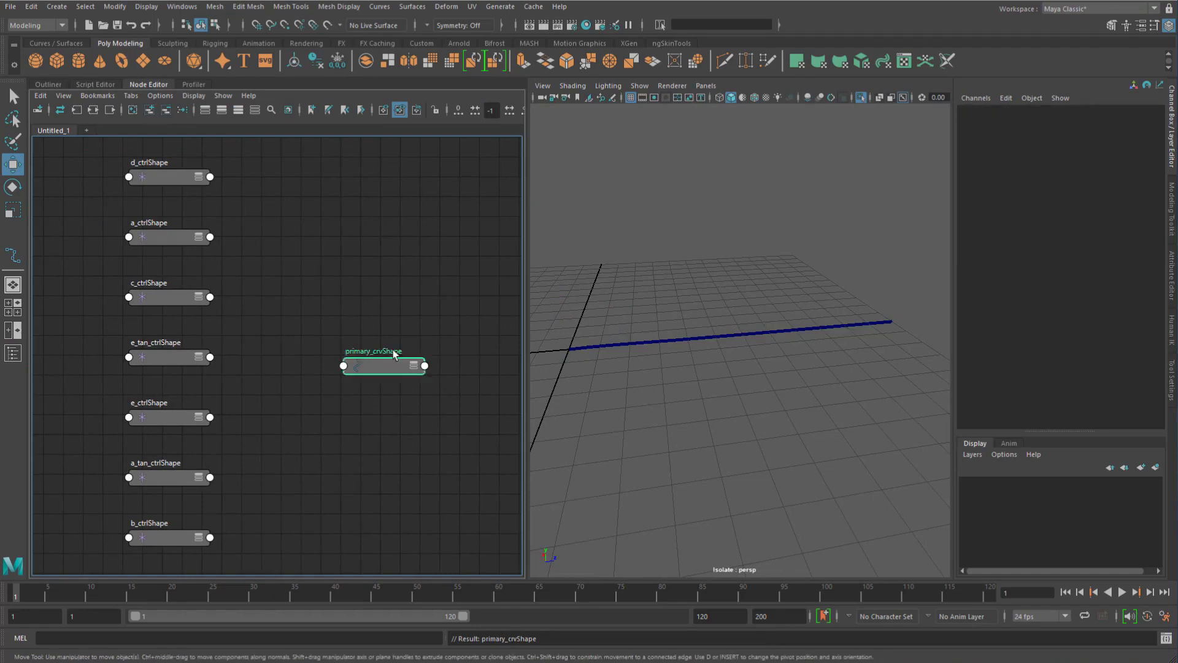
drag(388, 361, 381, 234)
key(3)
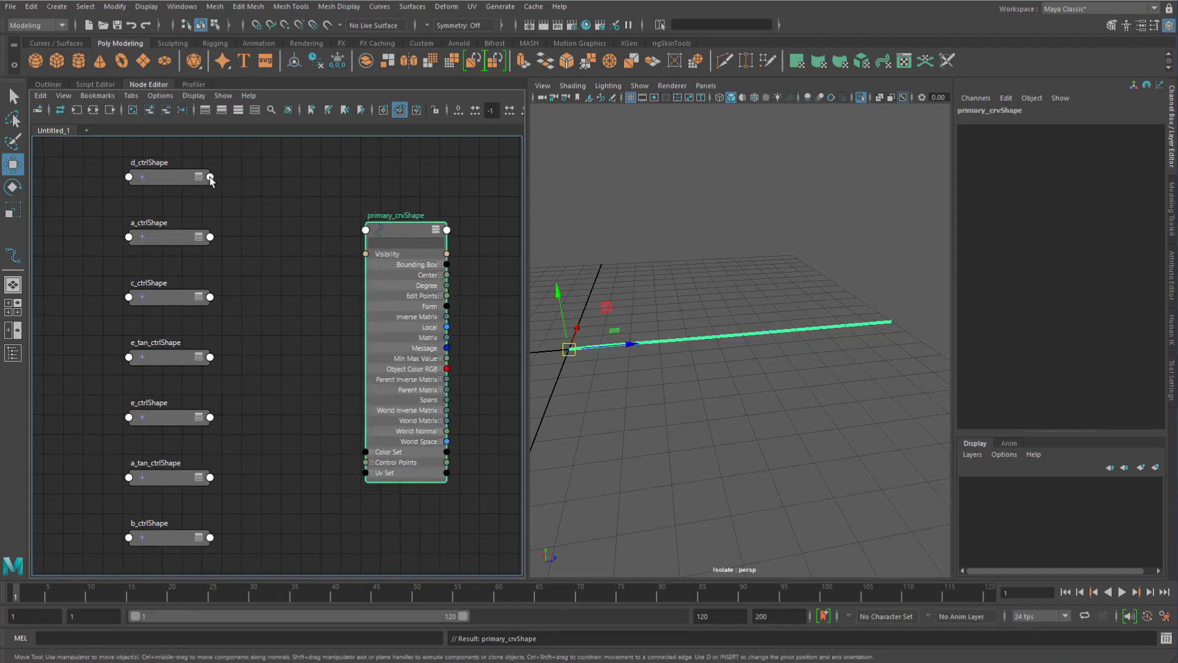
Step: Place a_ctrlShape at the head of the node column with a_tan_ctrlShape directly beneath it, moving d_ctrlShape aside
drag(173, 237, 174, 221)
click(177, 174)
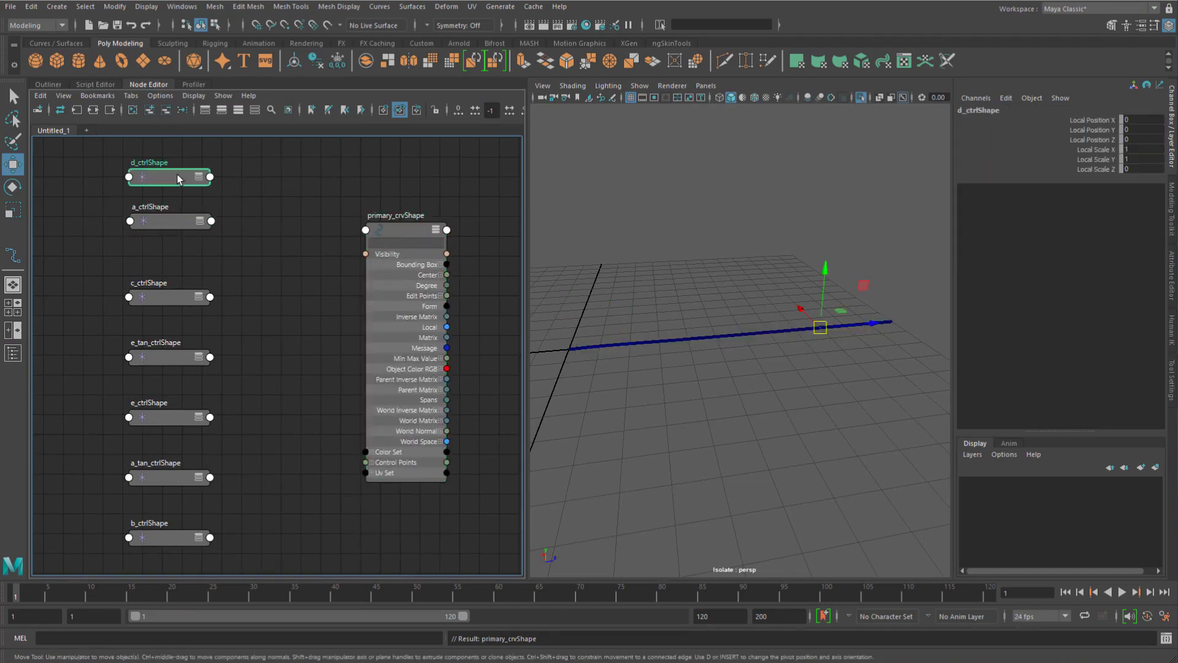
drag(176, 174, 90, 260)
drag(174, 221, 177, 189)
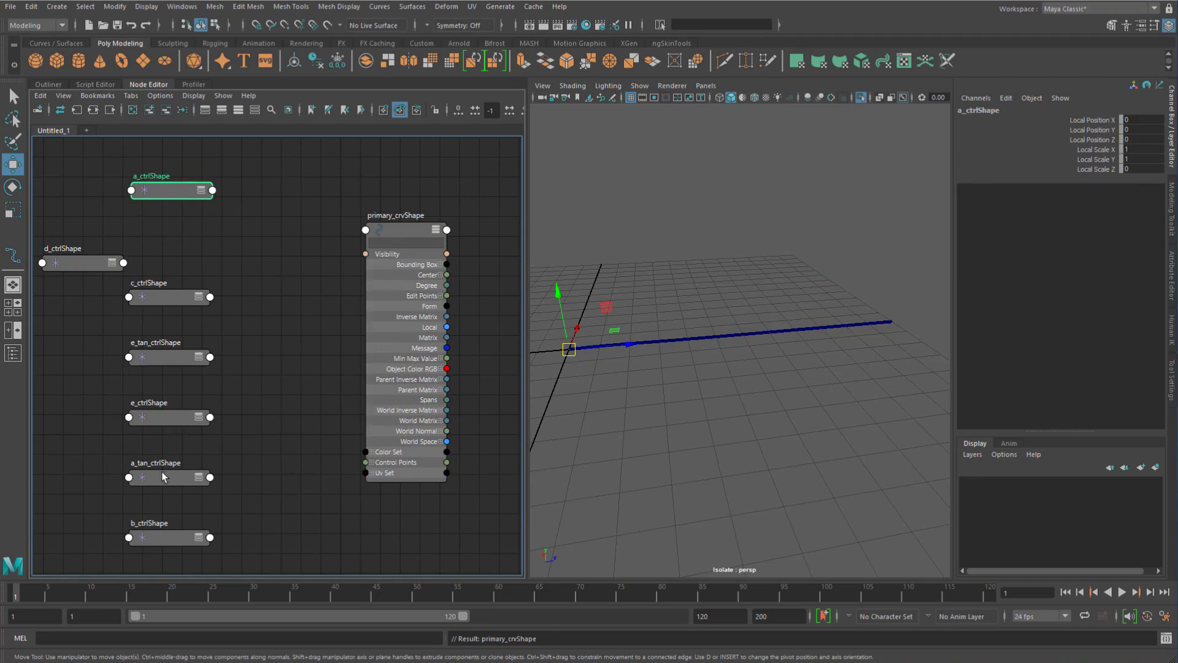
drag(159, 480, 158, 231)
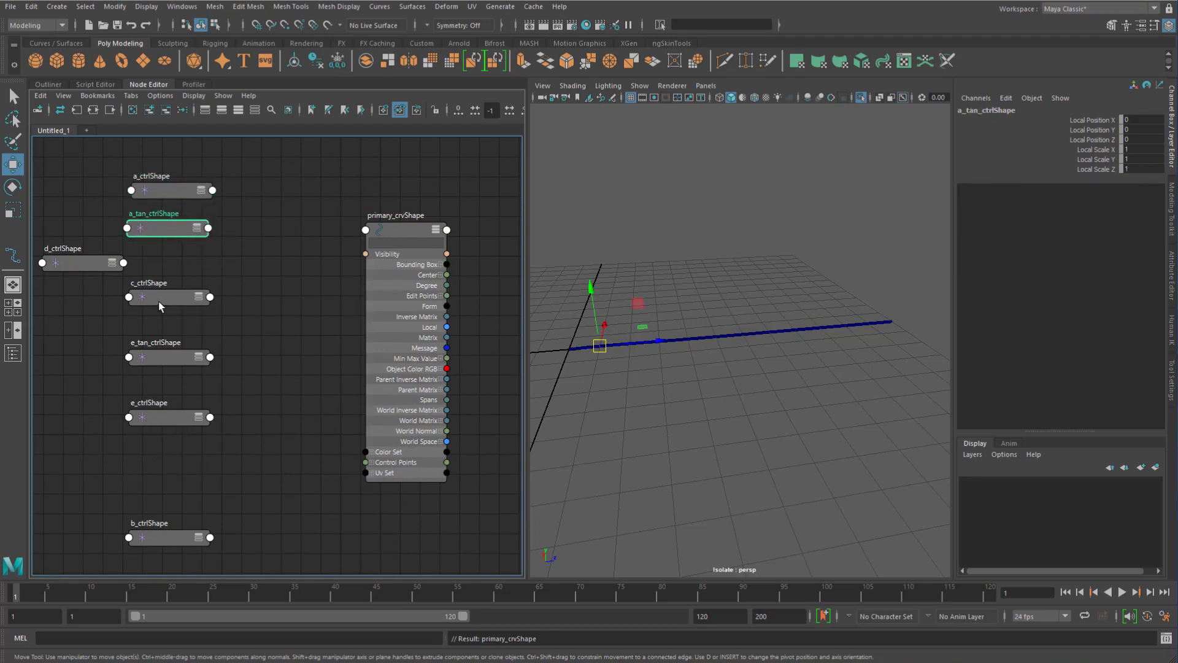
Step: Stack b_ctrlShape, c_ctrlShape and d_ctrlShape in order beneath a_tan_ctrlShape in the node graph
drag(156, 297, 250, 510)
drag(167, 537, 168, 275)
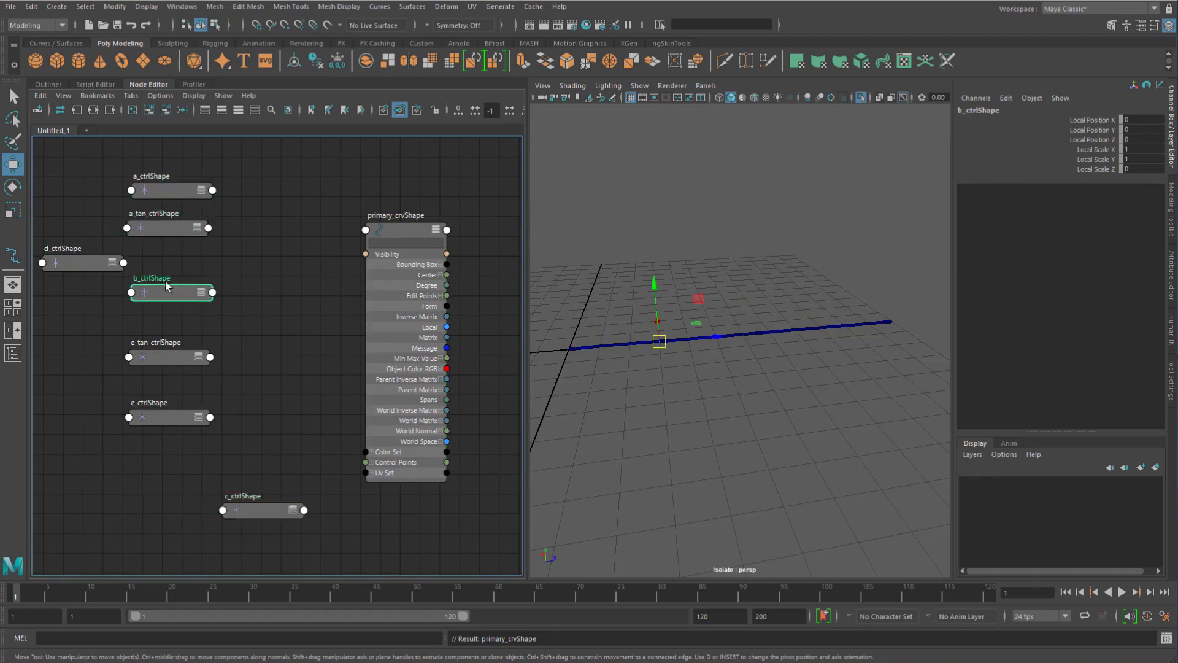
shift+click(172, 354)
drag(172, 354, 64, 467)
click(78, 266)
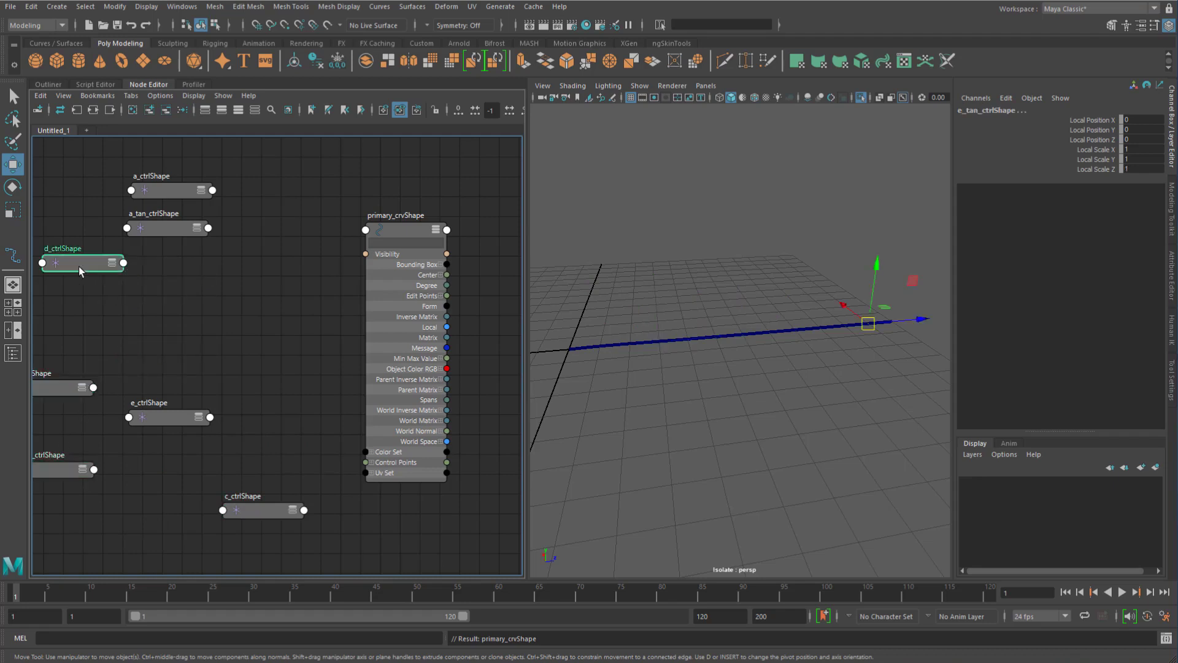
drag(79, 266, 267, 401)
drag(264, 512, 168, 328)
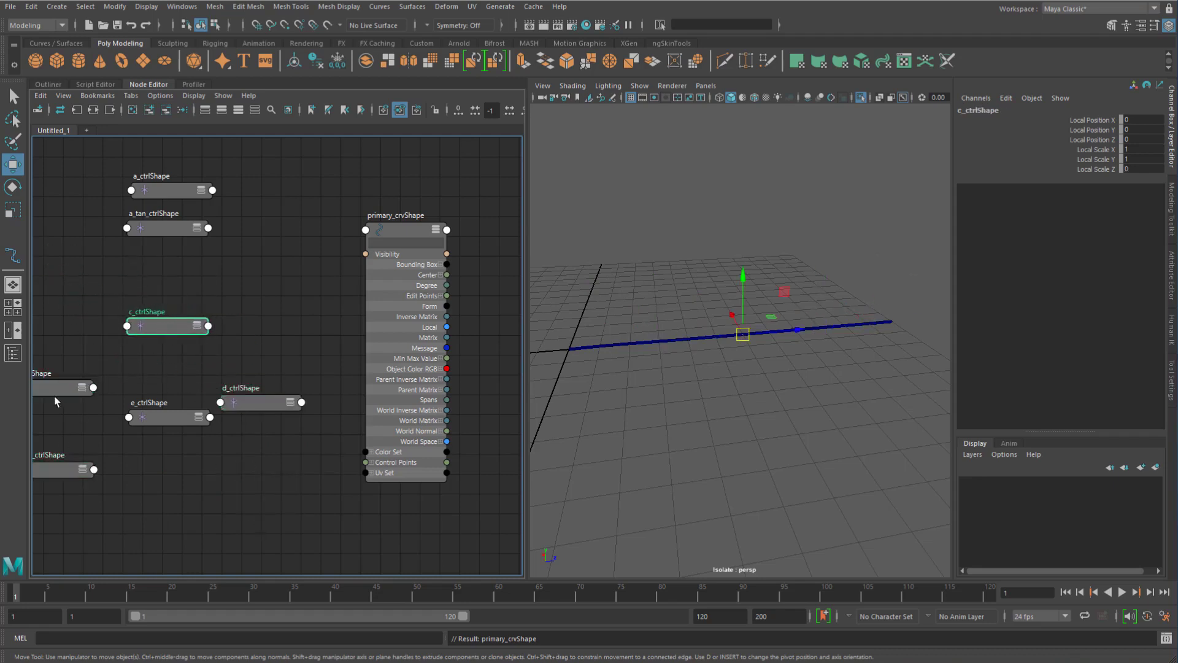
drag(52, 375, 165, 263)
click(243, 404)
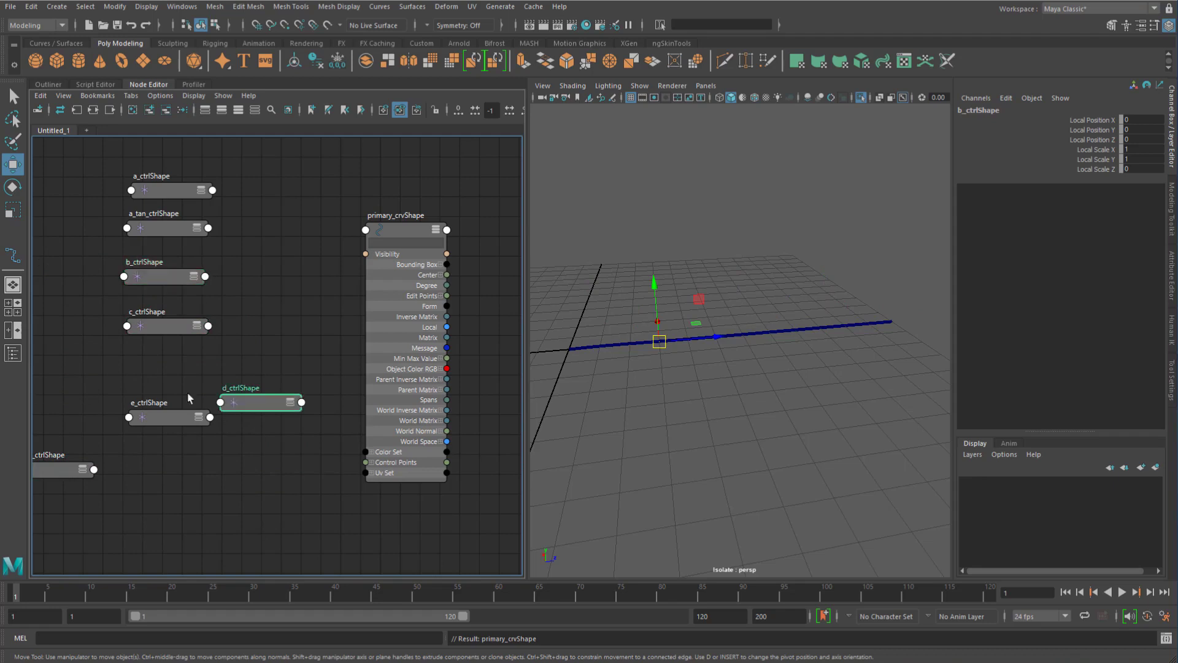
drag(244, 404, 167, 366)
Step: Finish the node column by aligning d_ctrlShape and placing e_tan_ctrlShape between it and e_ctrlShape, and clear the selection
drag(164, 421, 156, 482)
drag(176, 365, 153, 365)
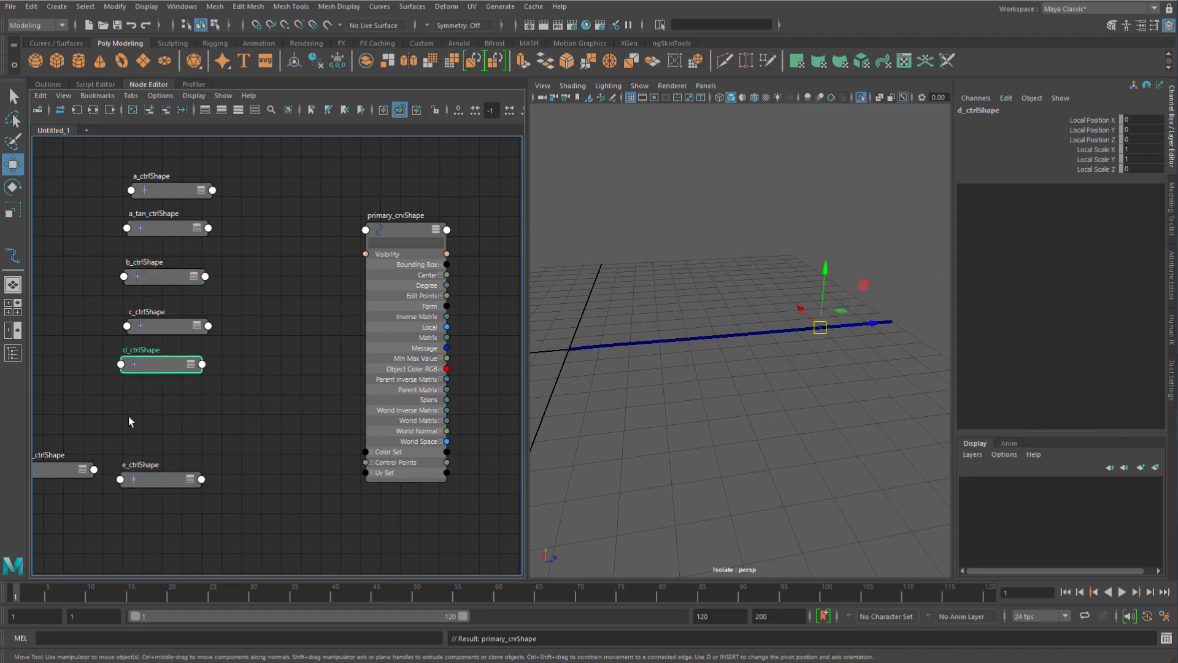
click(43, 460)
drag(44, 460, 150, 411)
click(248, 389)
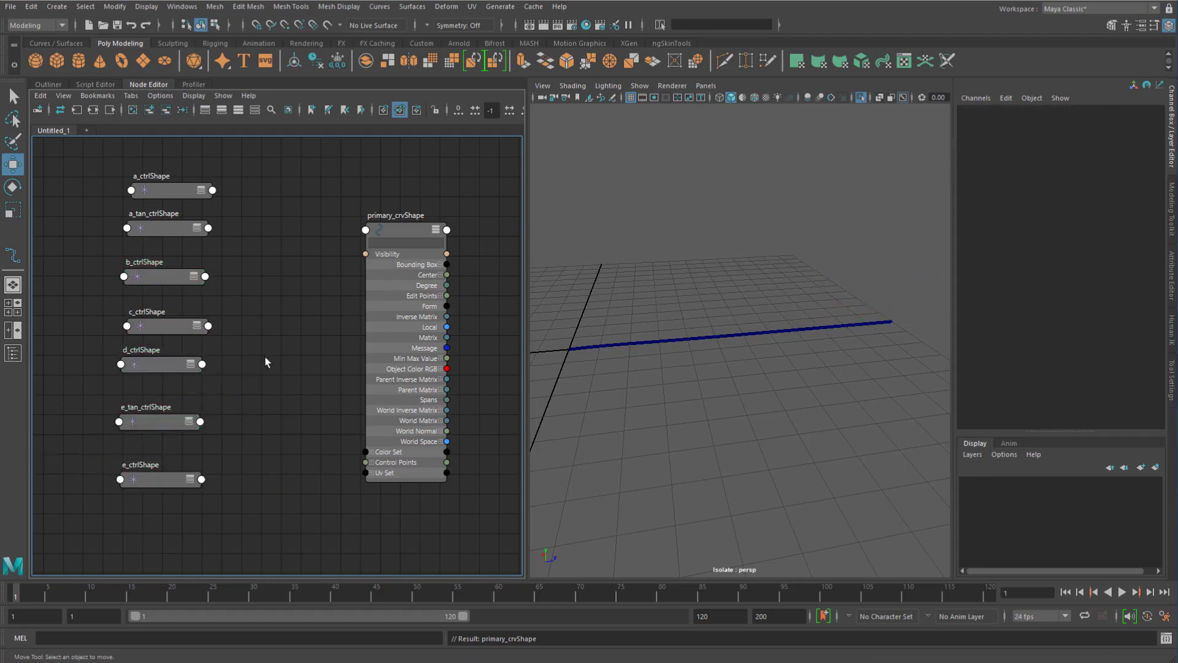
Step: Connect World Position[0] of a_ctrlShape and a_tan_ctrlShape to primary_crvShape's Control Points[0] and Control Points[1] respectively
click(213, 190)
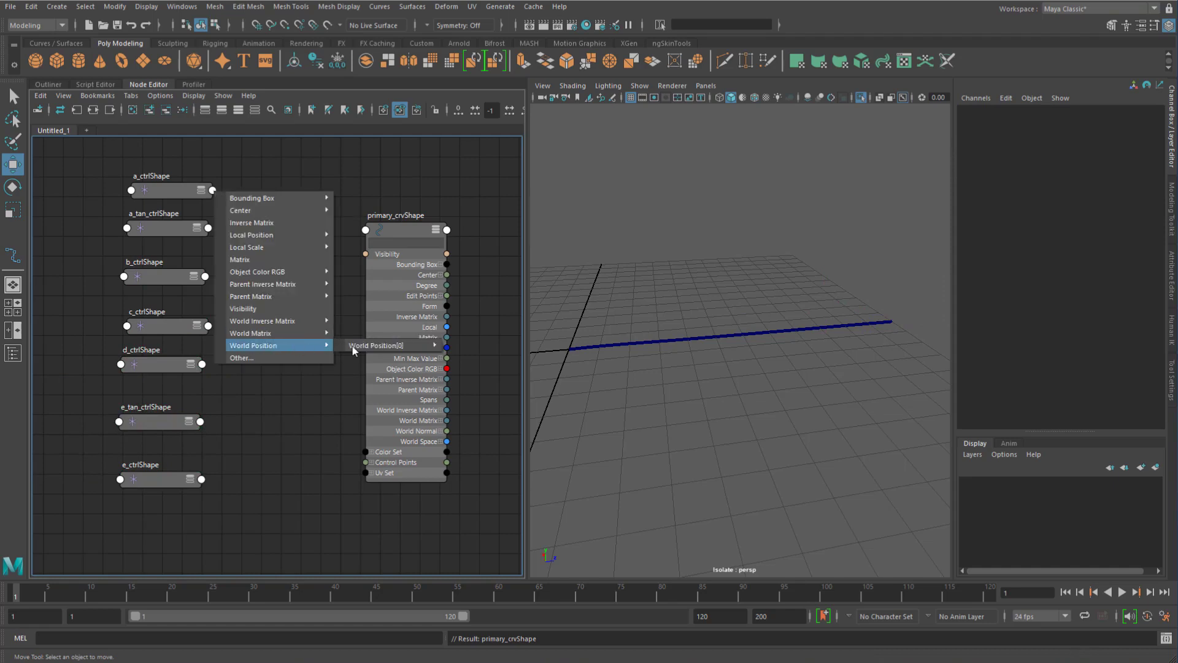
mouse_move(300, 333)
click(454, 345)
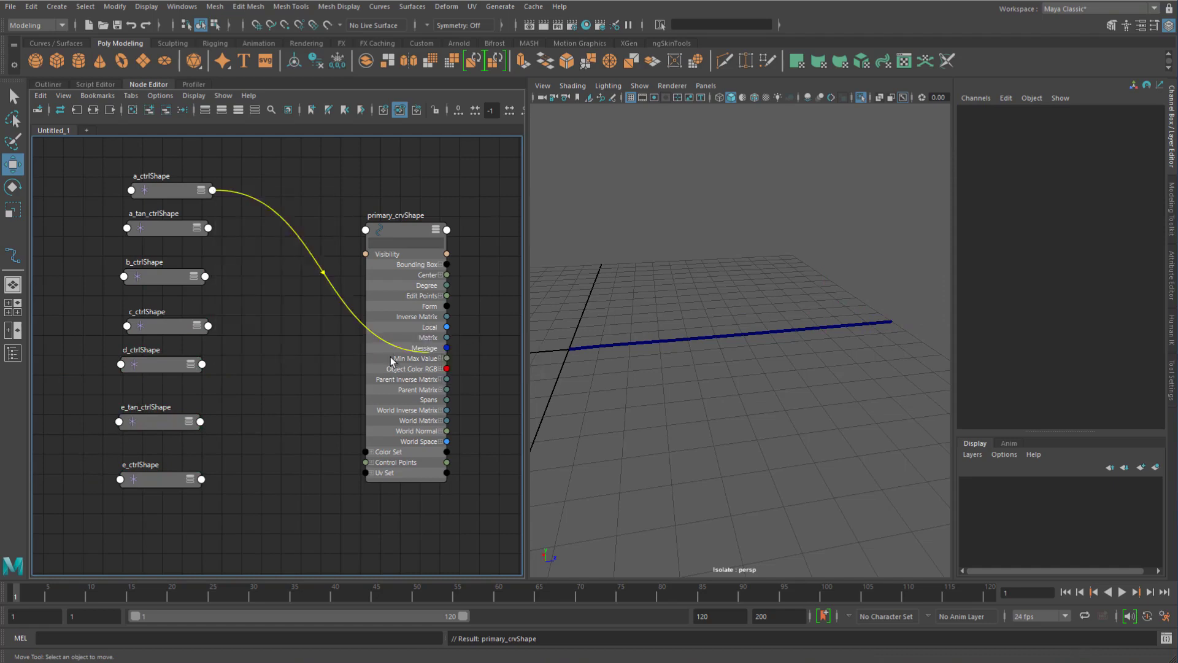
click(367, 462)
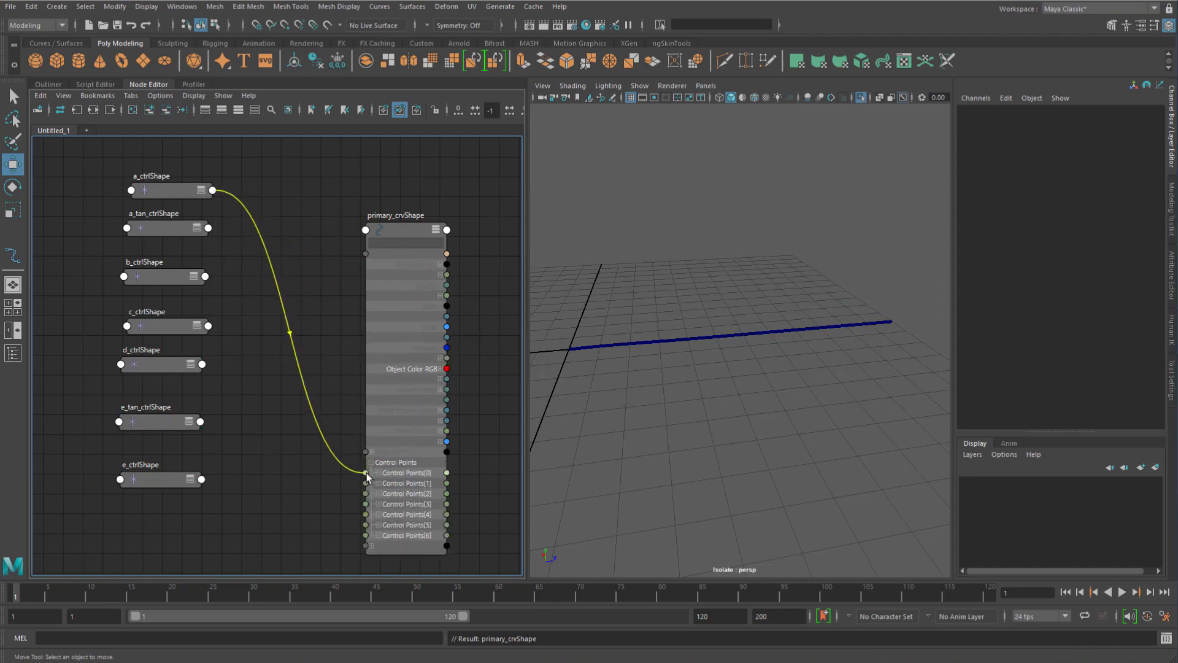
click(208, 228)
mouse_move(295, 385)
click(481, 387)
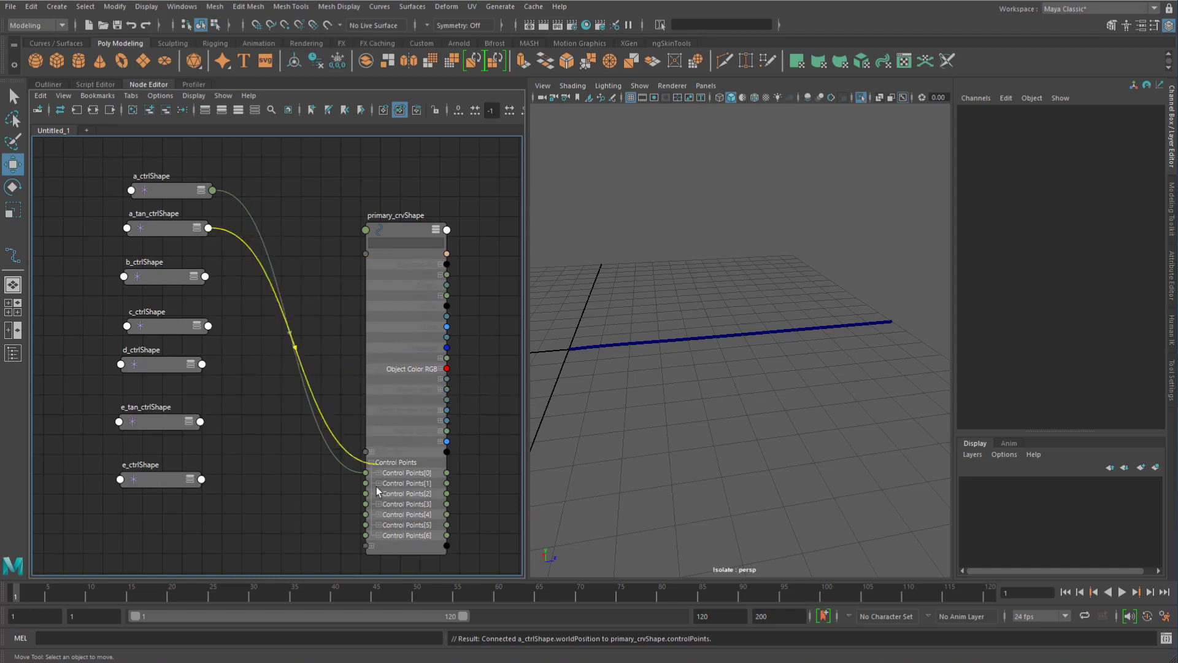
click(365, 483)
Step: Connect World Position[0] of b_ctrlShape and c_ctrlShape to primary_crvShape's Control Points[2] and Control Points[3] respectively
click(205, 276)
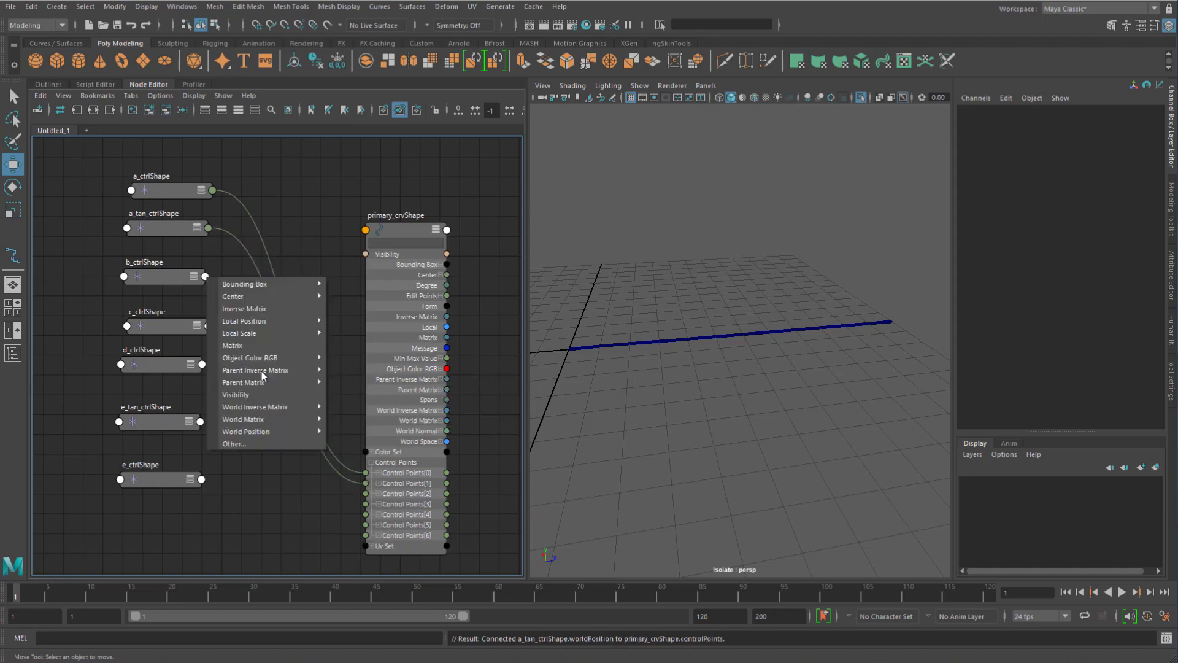
mouse_move(293, 432)
mouse_move(380, 431)
click(481, 434)
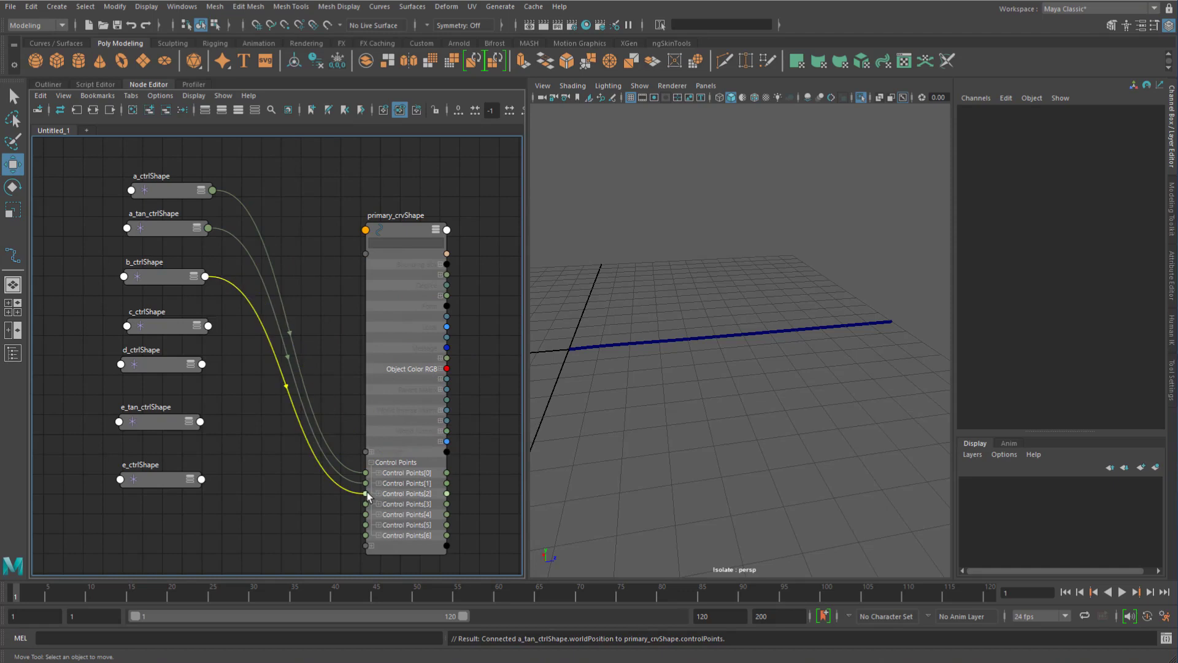
click(365, 493)
click(208, 326)
mouse_move(289, 481)
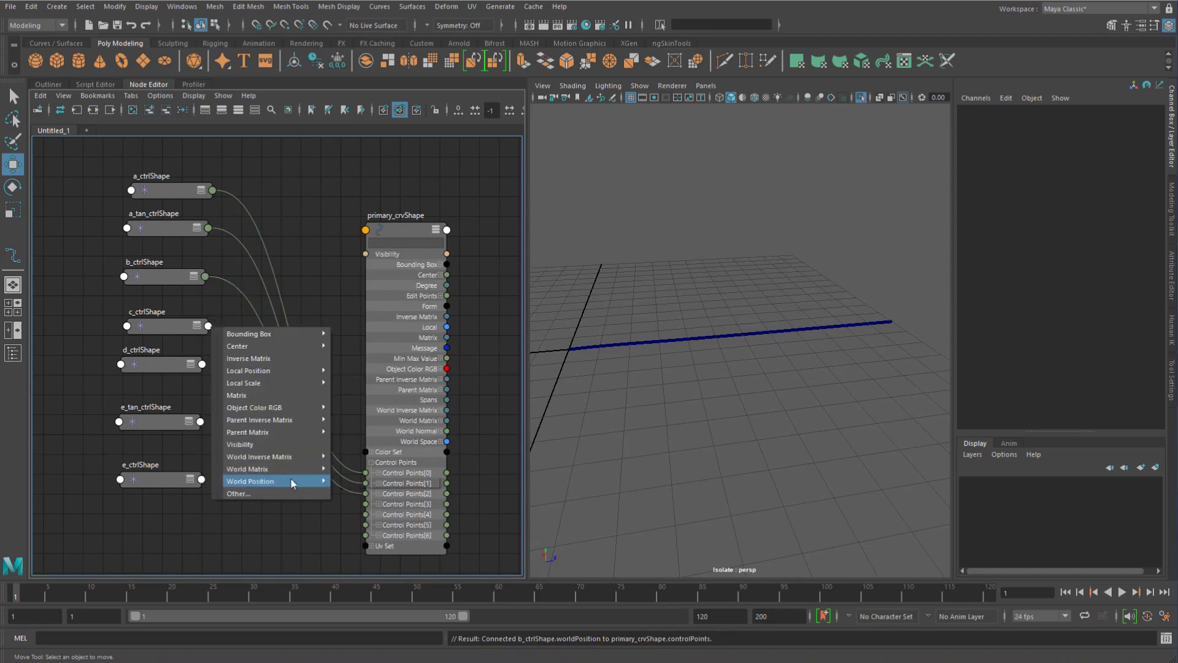
mouse_move(435, 482)
click(481, 481)
click(366, 504)
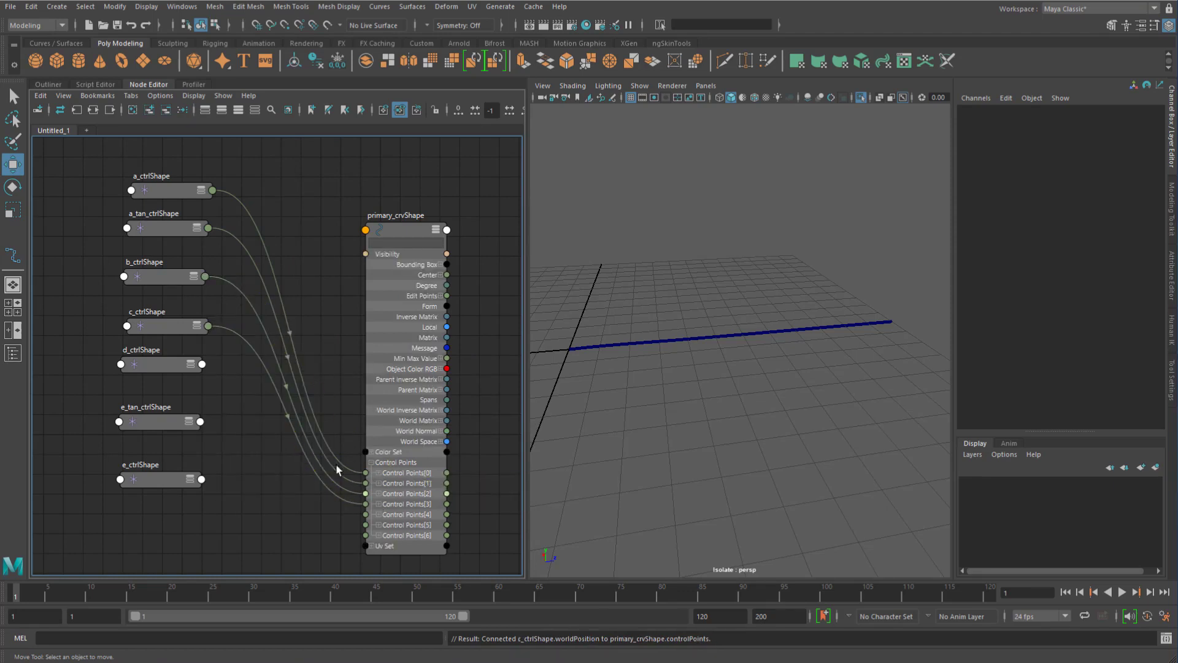
Step: Connect World Position[0] of d_ctrlShape and e_tan_ctrlShape to primary_crvShape's Control Points[4] and Control Points[5] respectively
click(203, 364)
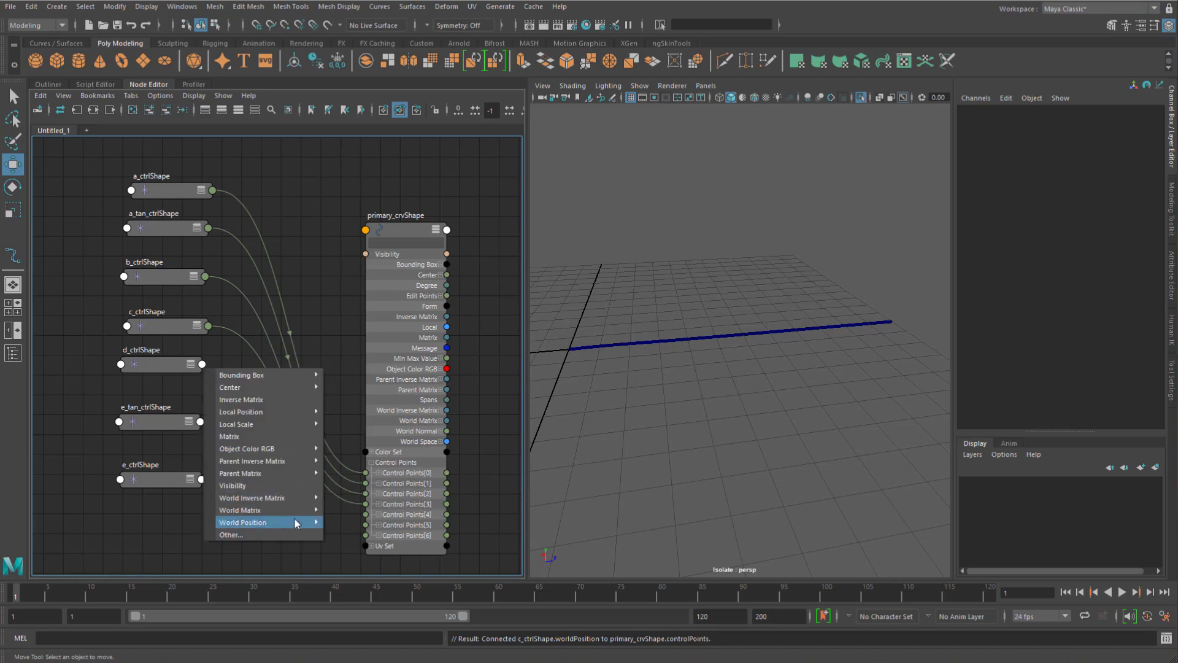
mouse_move(263, 522)
mouse_move(392, 522)
click(462, 523)
click(371, 514)
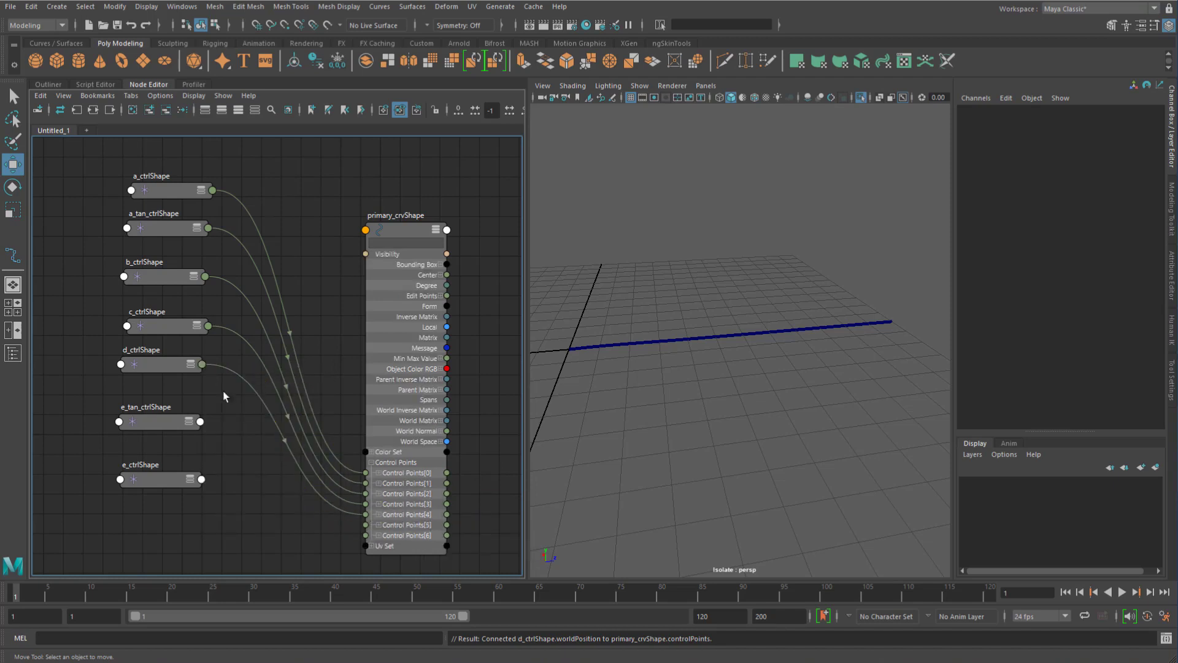
click(202, 422)
mouse_move(263, 577)
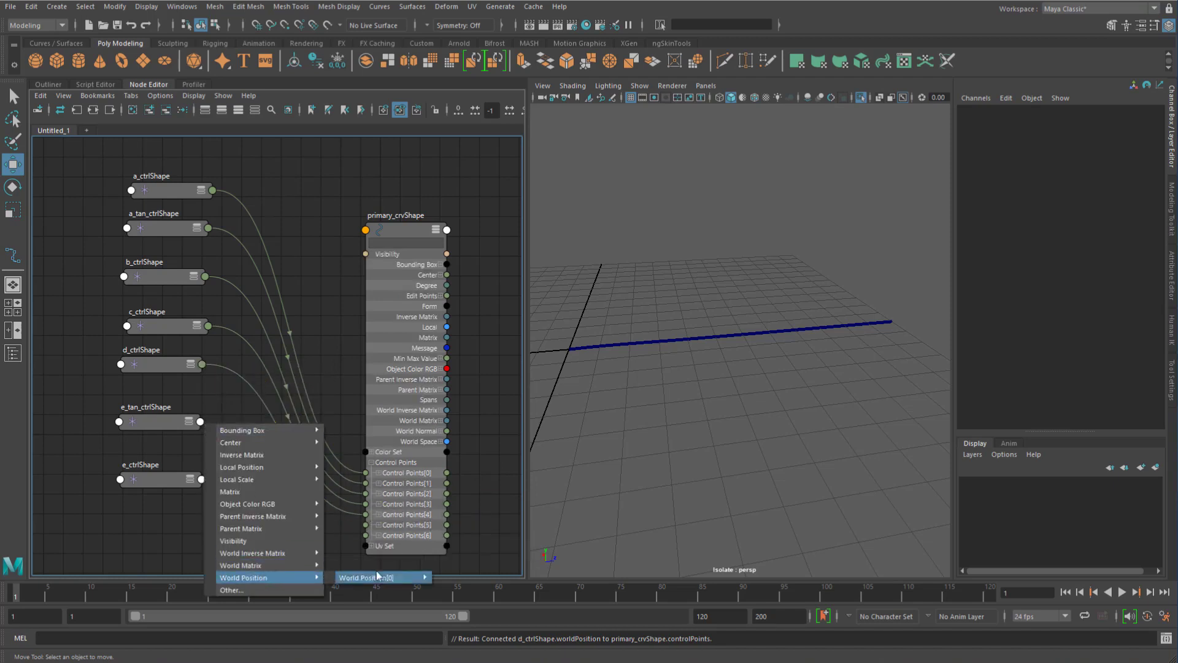
mouse_move(386, 577)
click(455, 578)
click(365, 525)
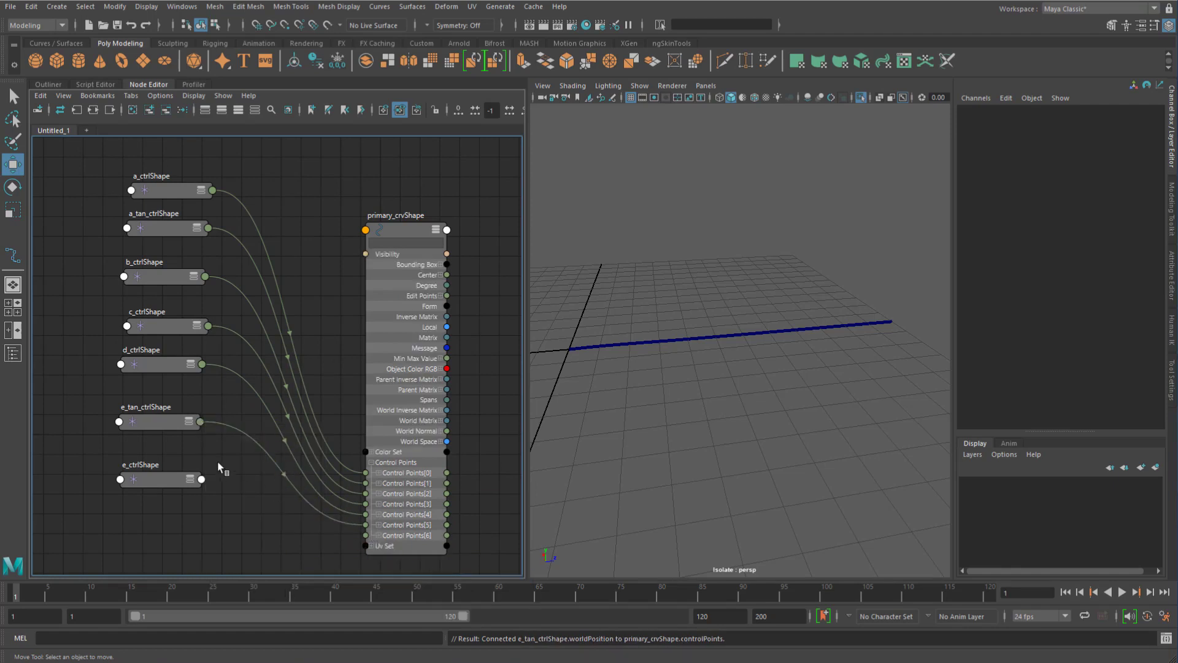
Step: Connect World Position[0] of e_ctrlShape to Control Points[6] of primary_crvShape
click(202, 479)
mouse_move(307, 637)
mouse_move(360, 634)
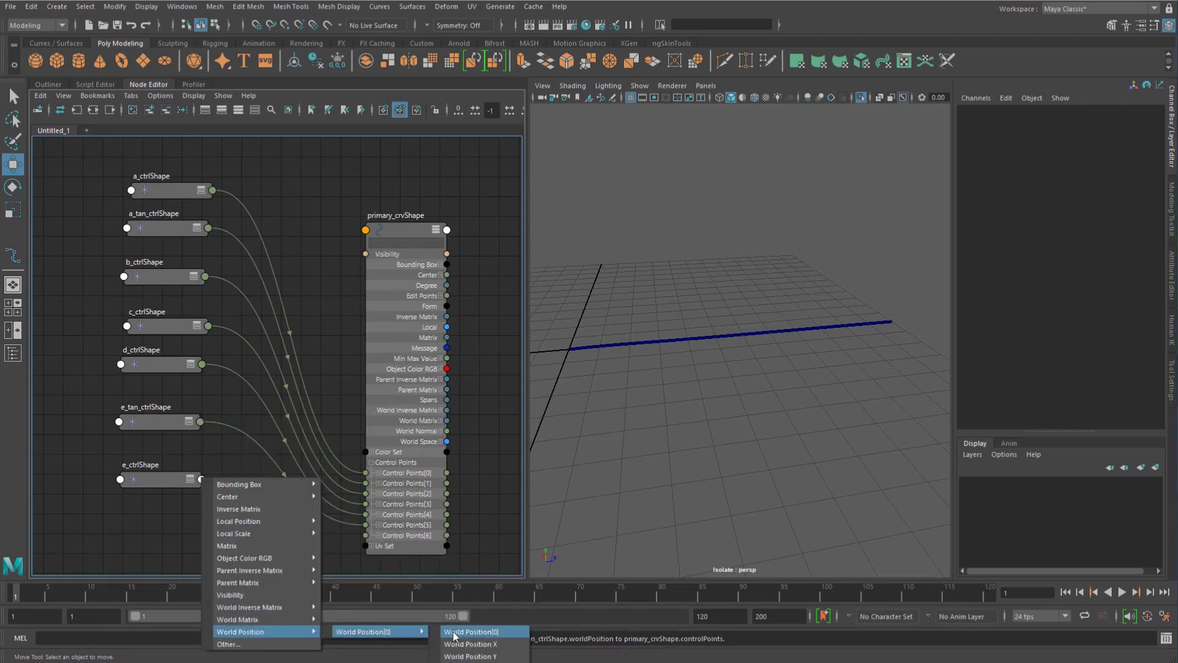
click(466, 635)
click(366, 535)
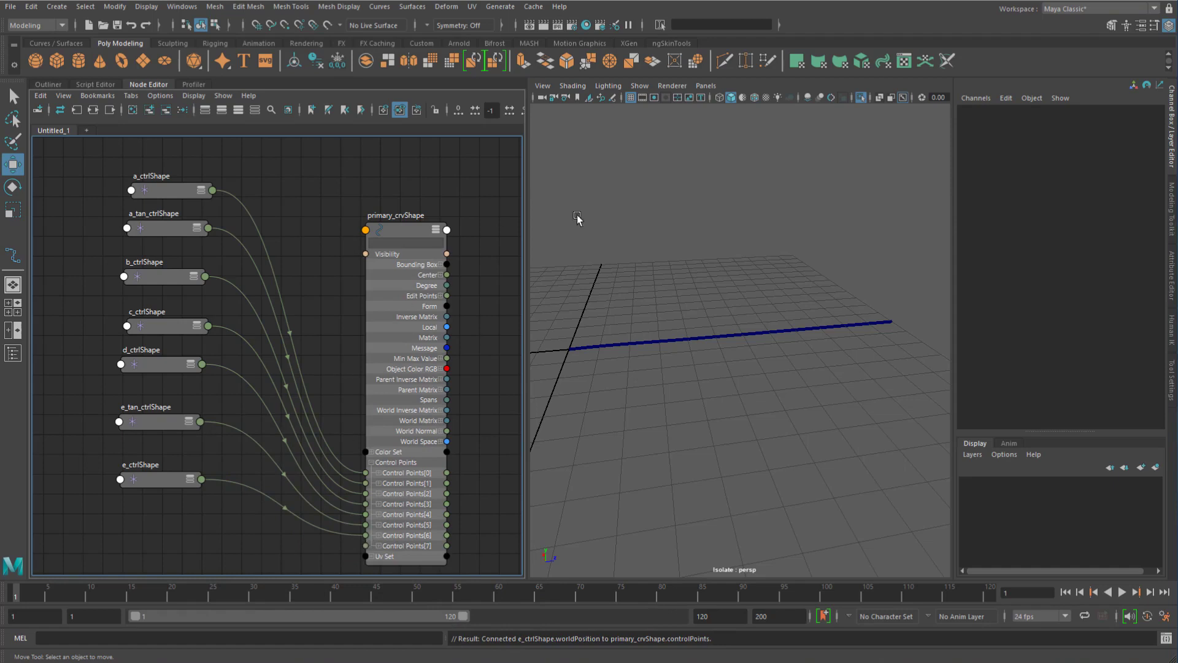
Step: Turn off viewport isolation to show the whole tube rig with its locator controls
click(841, 124)
click(861, 98)
alt+drag(736, 223, 712, 251)
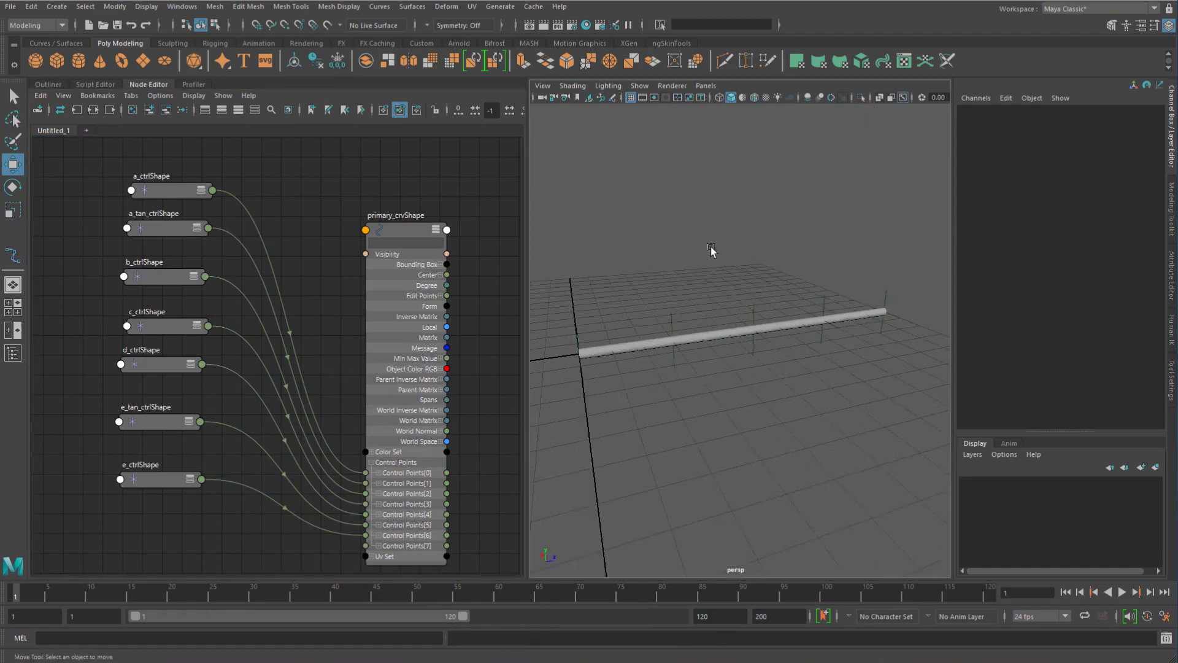
alt+right_drag(712, 251, 710, 308)
Step: Test c_ctrl with the Move tool to check how the tube responds
click(757, 292)
scroll(730, 319, down, 2)
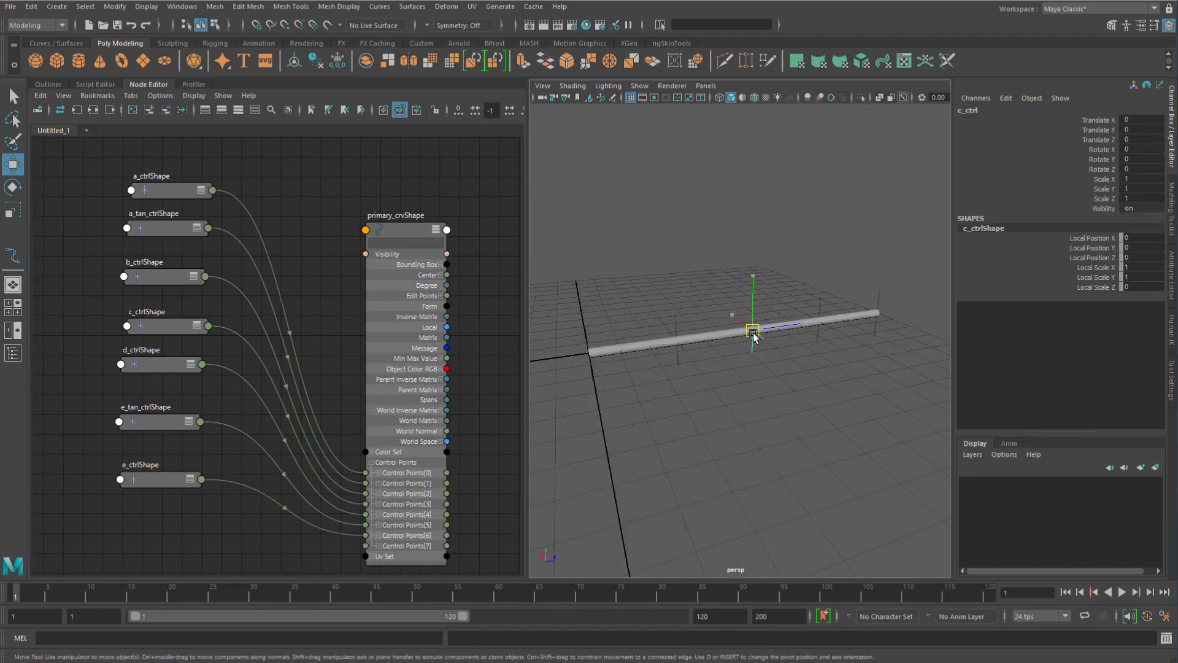
mouse_move(754, 336)
mouse_down()
mouse_move(748, 150)
mouse_move(758, 286)
mouse_move(670, 222)
mouse_move(860, 186)
mouse_move(794, 164)
mouse_move(752, 330)
mouse_up()
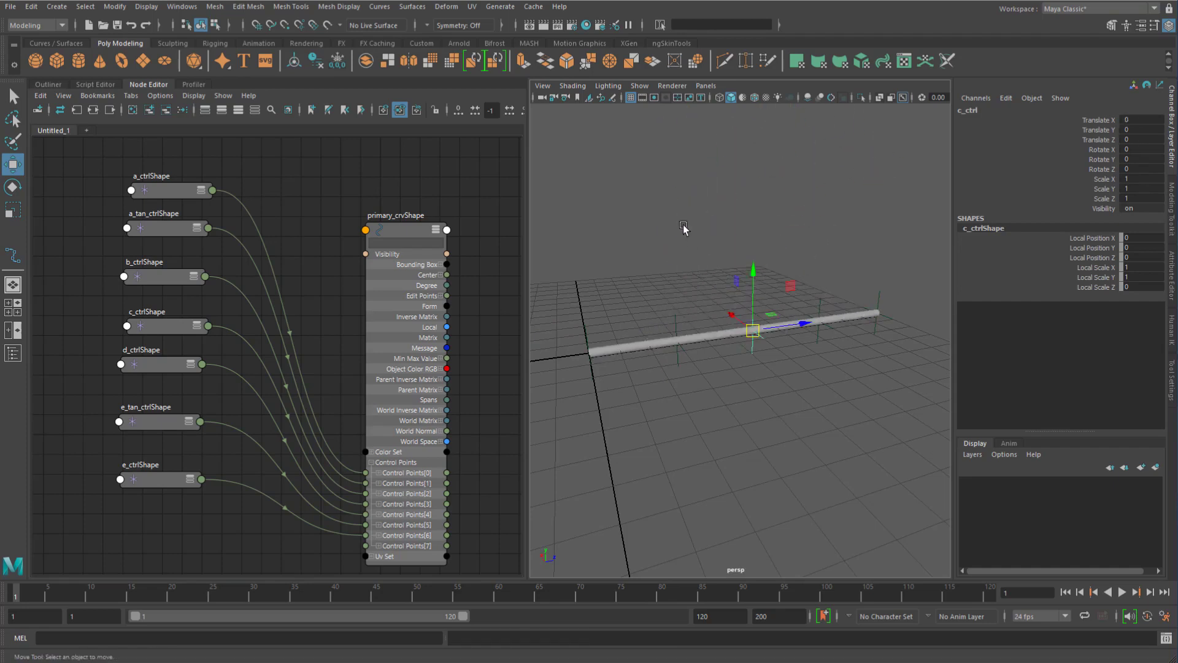